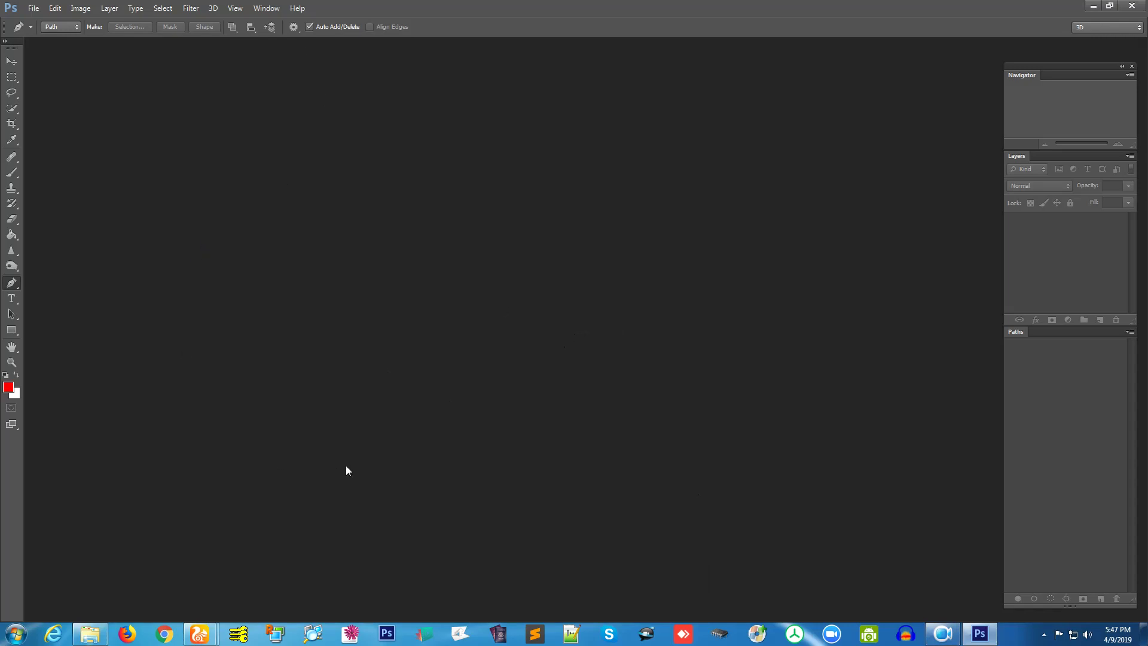
# Step: Open the image Knitwear2high res.jpg and add a new empty path for the cardigan outline
pyautogui.click(34, 8)
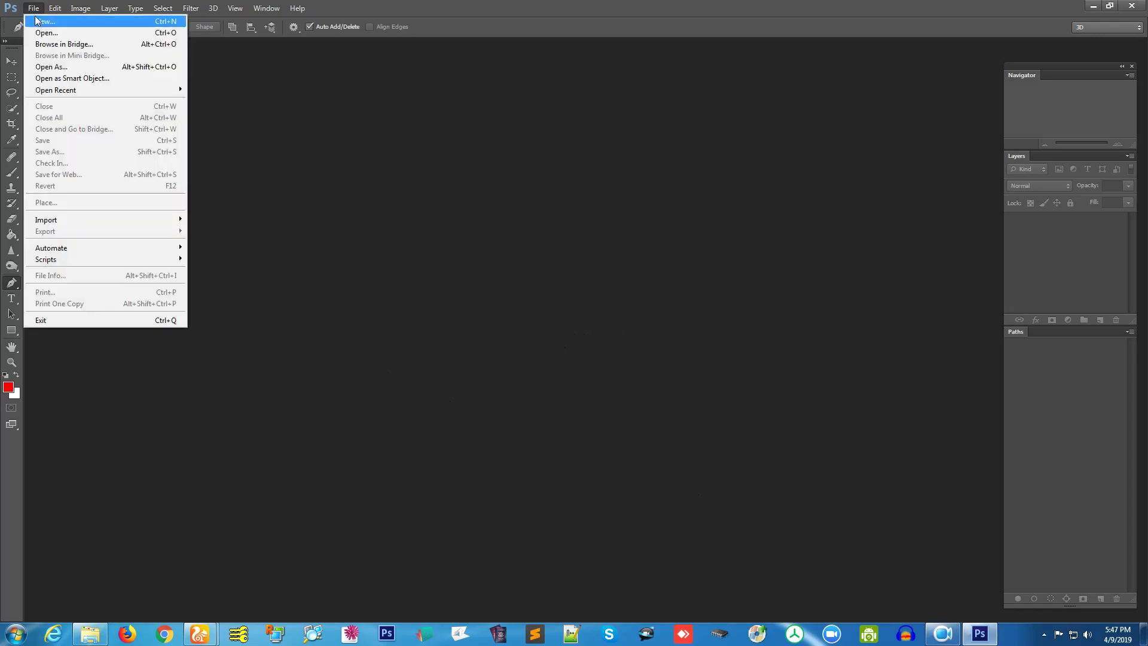
pyautogui.click(47, 32)
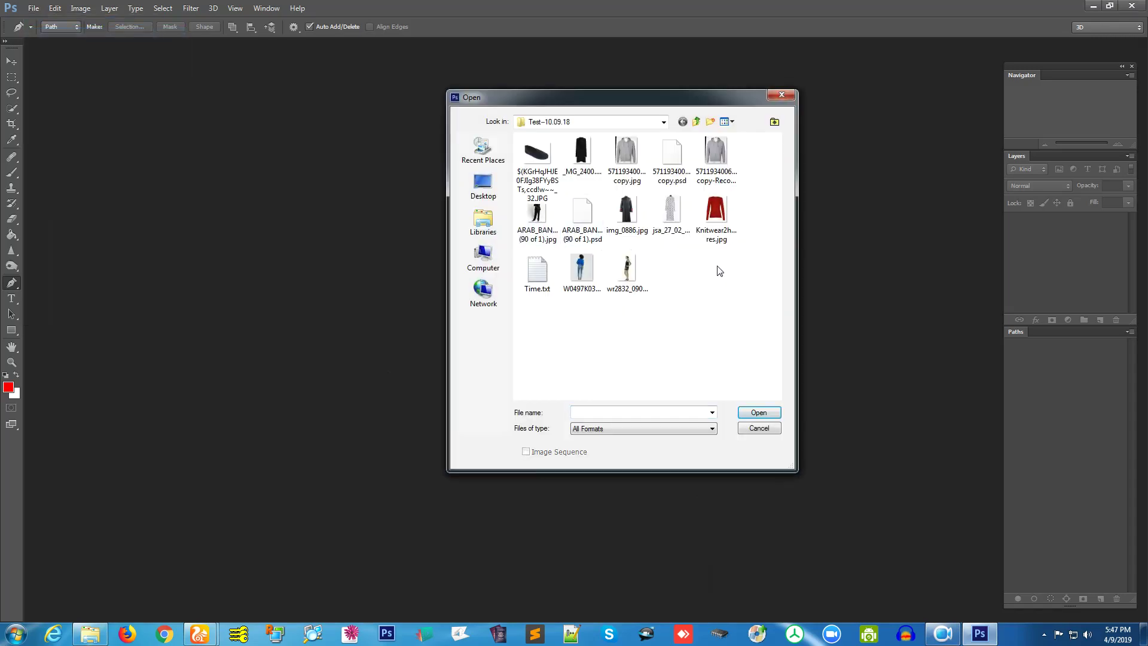
pyautogui.doubleClick(714, 214)
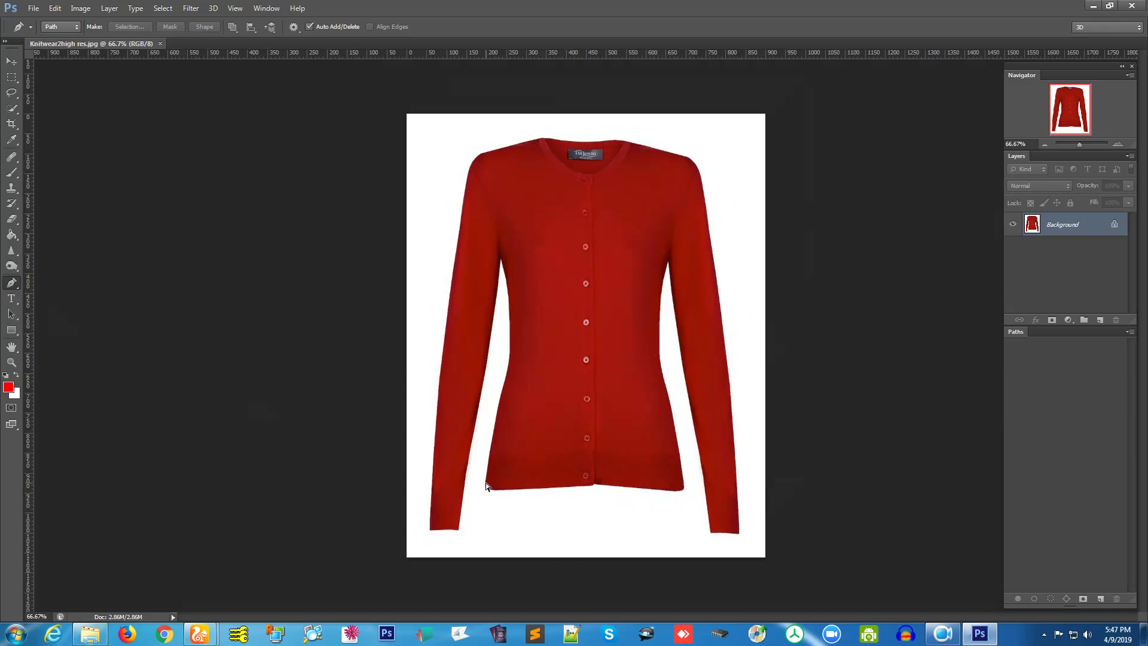
pyautogui.moveTo(480, 478); pyautogui.dragTo(605, 392)
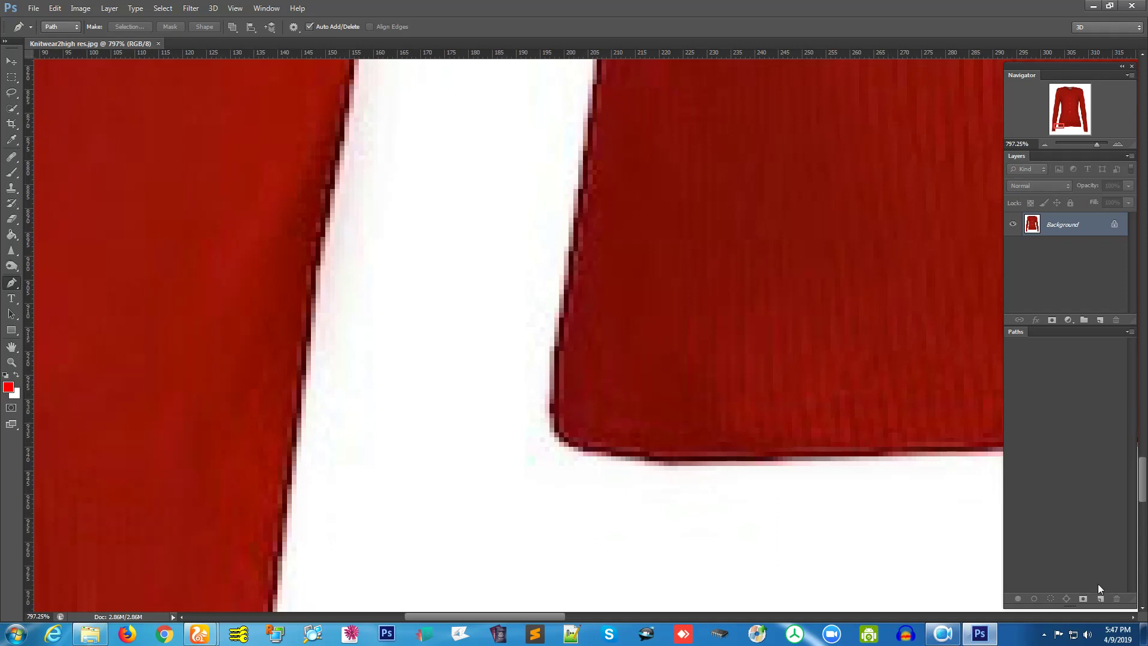
pyautogui.click(1100, 599)
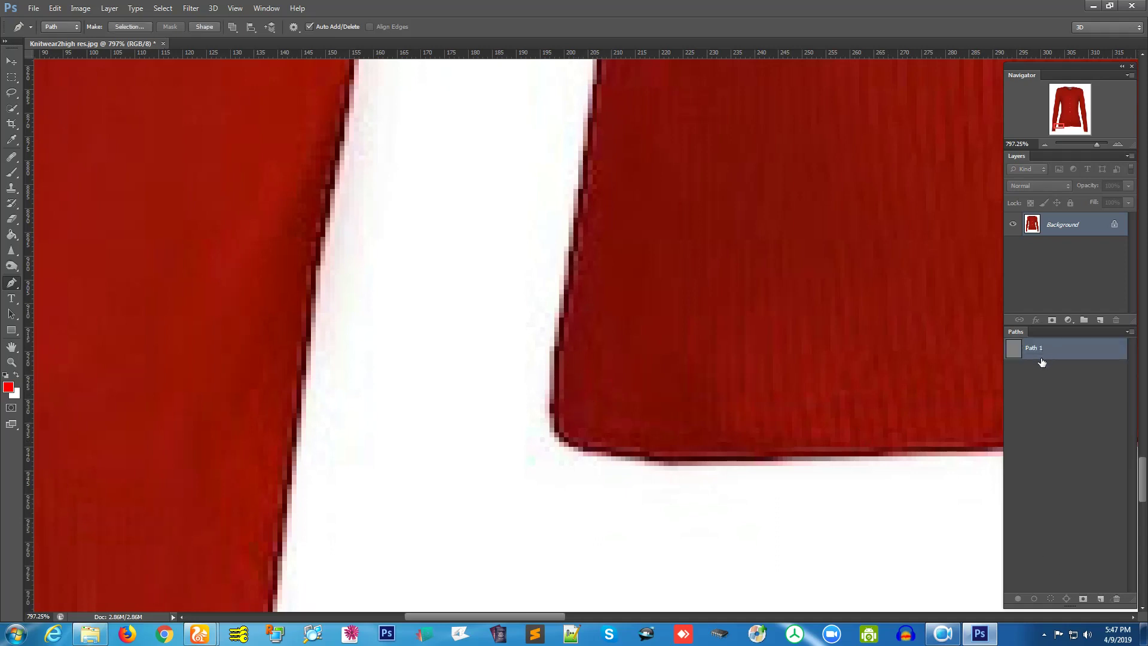
# Step: Trace the left side of the cardigan body with the Pen tool, from just above the hem corner up to the waist
pyautogui.moveTo(548, 359); pyautogui.dragTo(585, 282)
pyautogui.moveTo(635, 238); pyautogui.dragTo(581, 599)
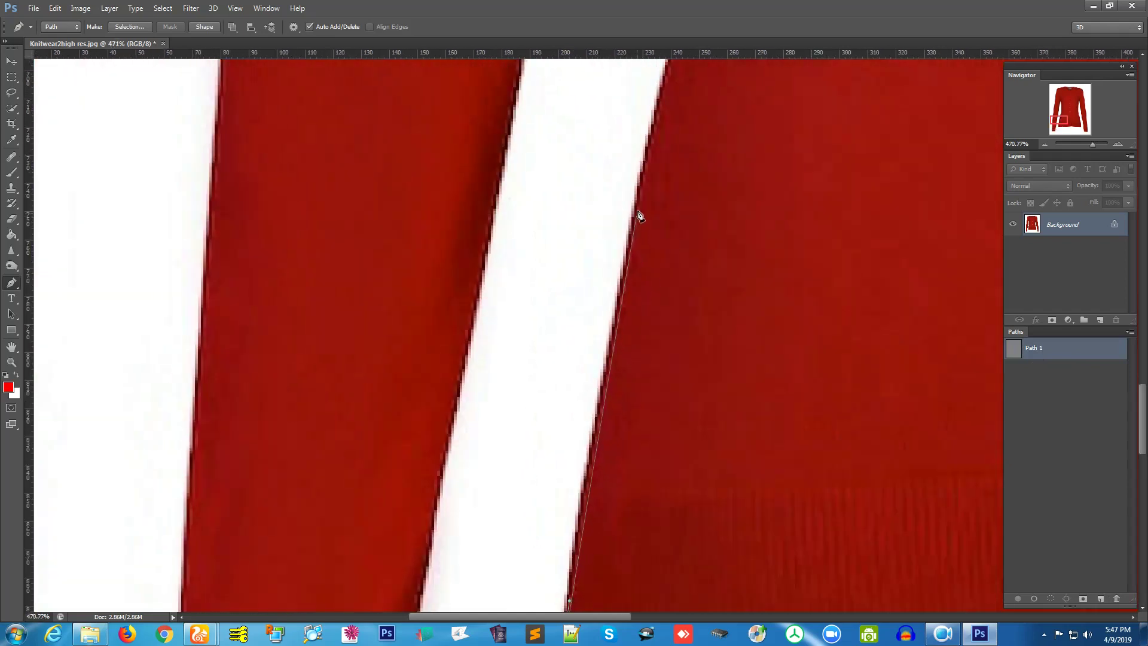
pyautogui.moveTo(640, 209); pyautogui.dragTo(654, 447)
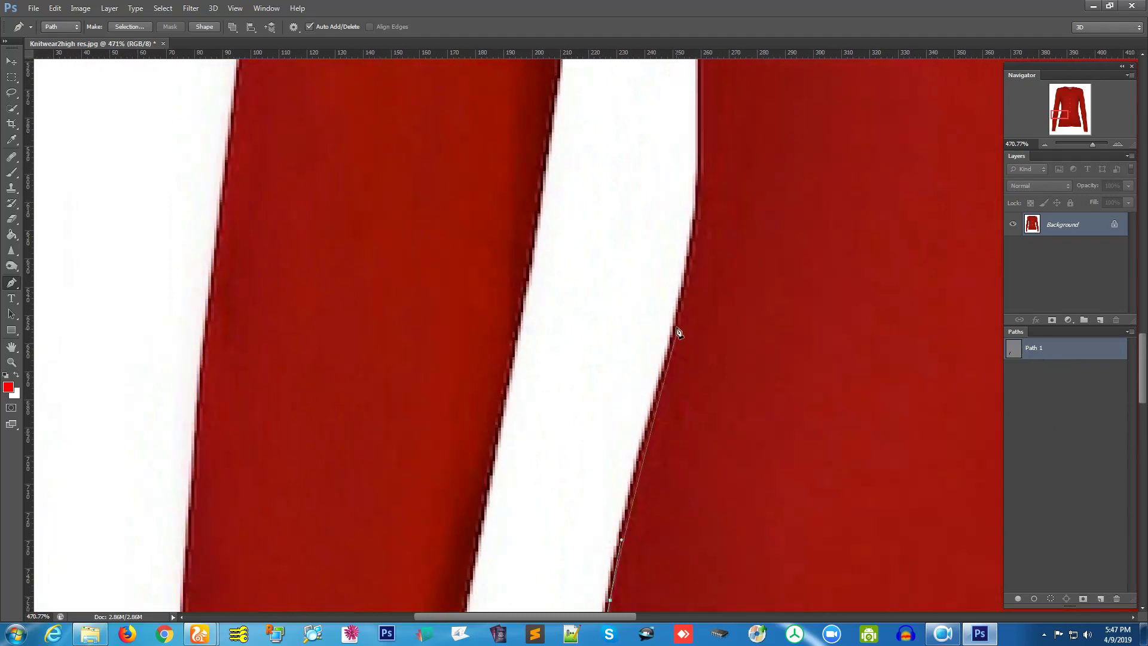
pyautogui.moveTo(676, 322); pyautogui.dragTo(688, 267)
pyautogui.moveTo(717, 304); pyautogui.dragTo(757, 486)
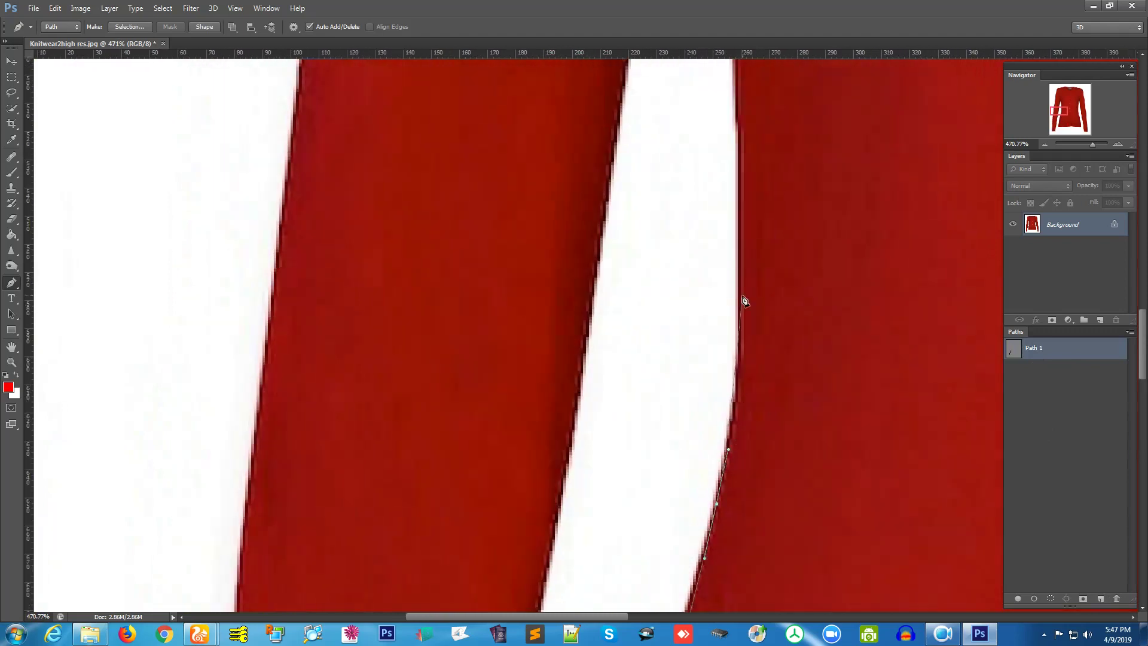
pyautogui.moveTo(743, 279); pyautogui.dragTo(742, 185)
# Step: Continue the path up the body's left side and around the pointed tip of the underarm gap
pyautogui.moveTo(742, 161); pyautogui.dragTo(802, 519)
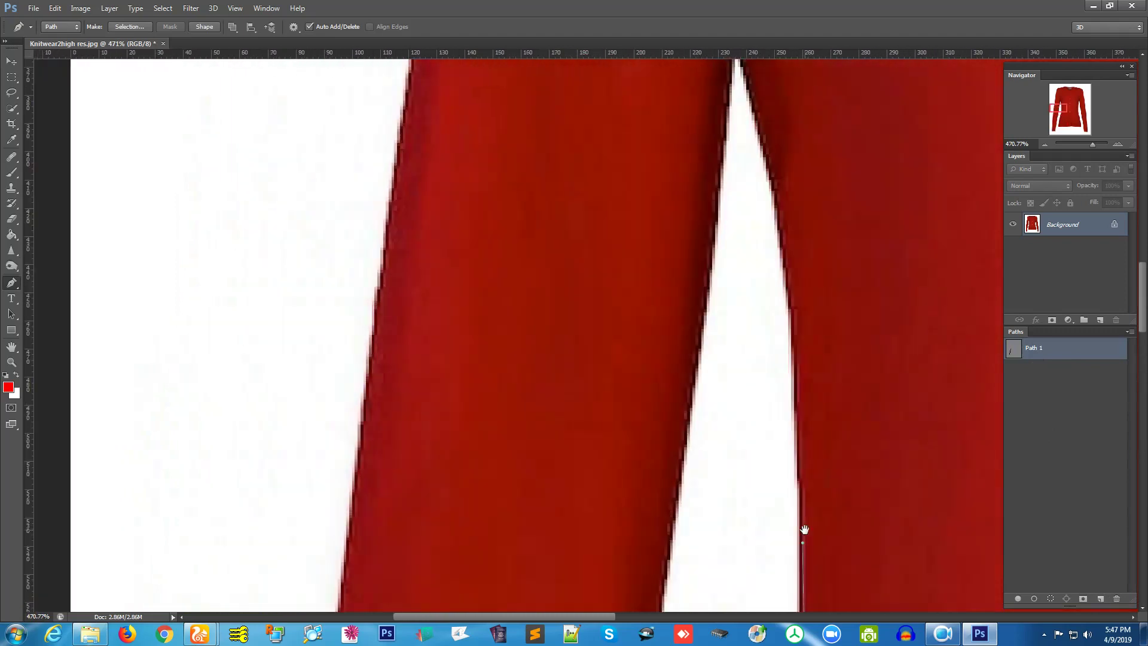
pyautogui.moveTo(793, 312); pyautogui.dragTo(785, 248)
pyautogui.moveTo(801, 293); pyautogui.dragTo(864, 494)
pyautogui.moveTo(813, 279); pyautogui.dragTo(807, 262)
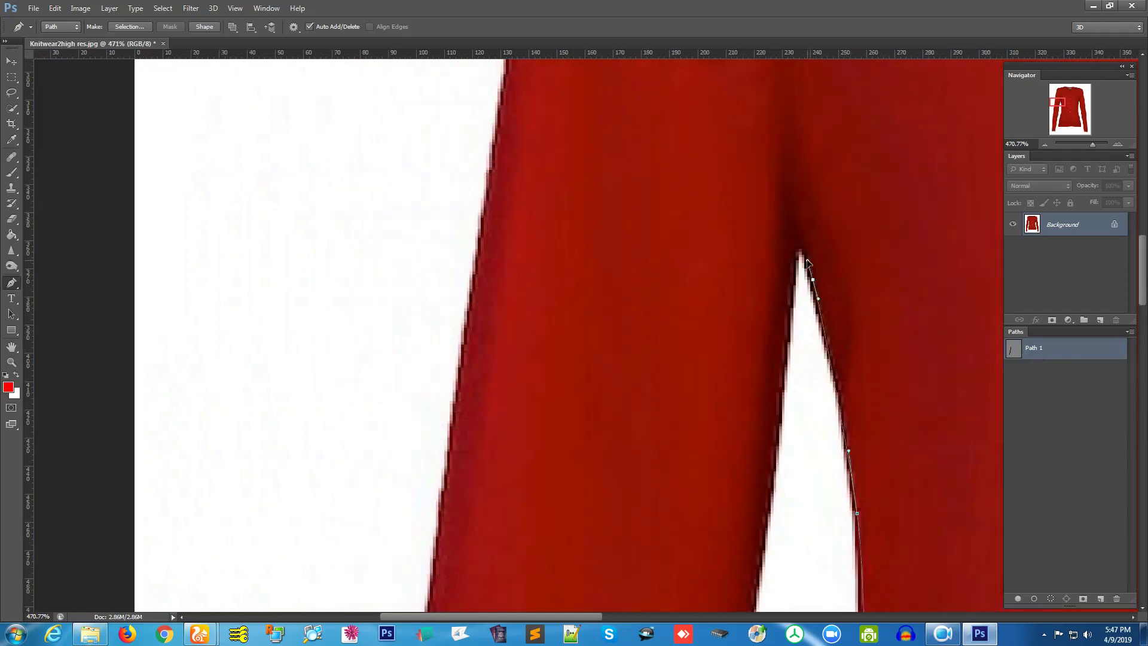
pyautogui.scroll(6, 796, 249)
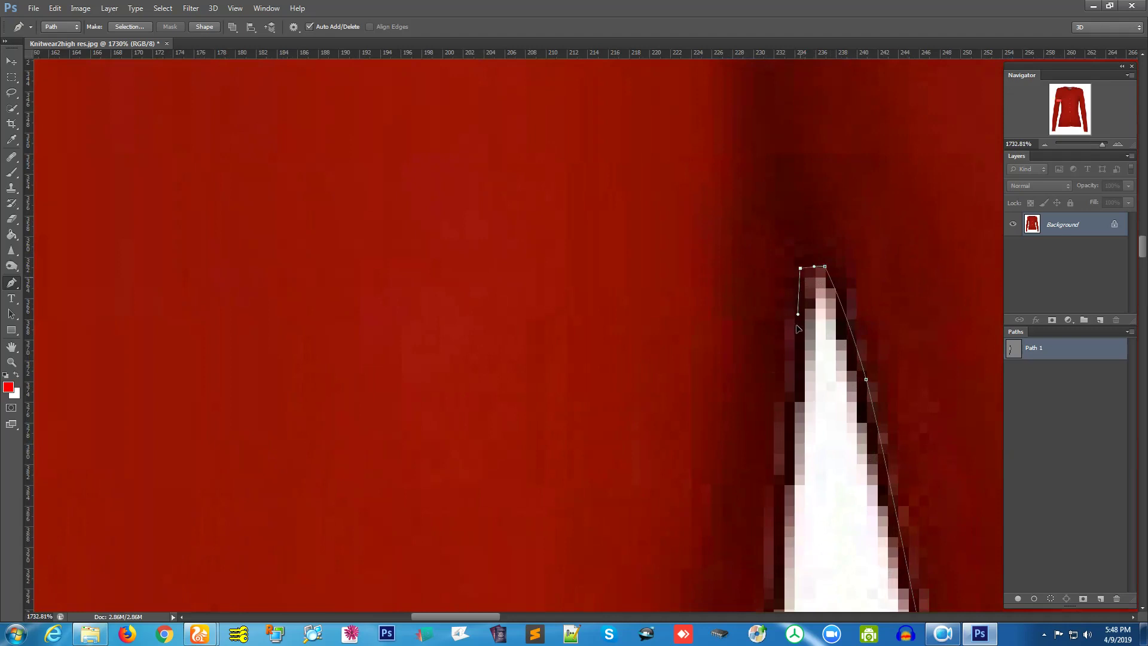
pyautogui.moveTo(798, 313); pyautogui.dragTo(793, 349)
# Step: Extend the path down the upper part of the left sleeve's inner edge, just inside the fabric
pyautogui.scroll(-4, 792, 419)
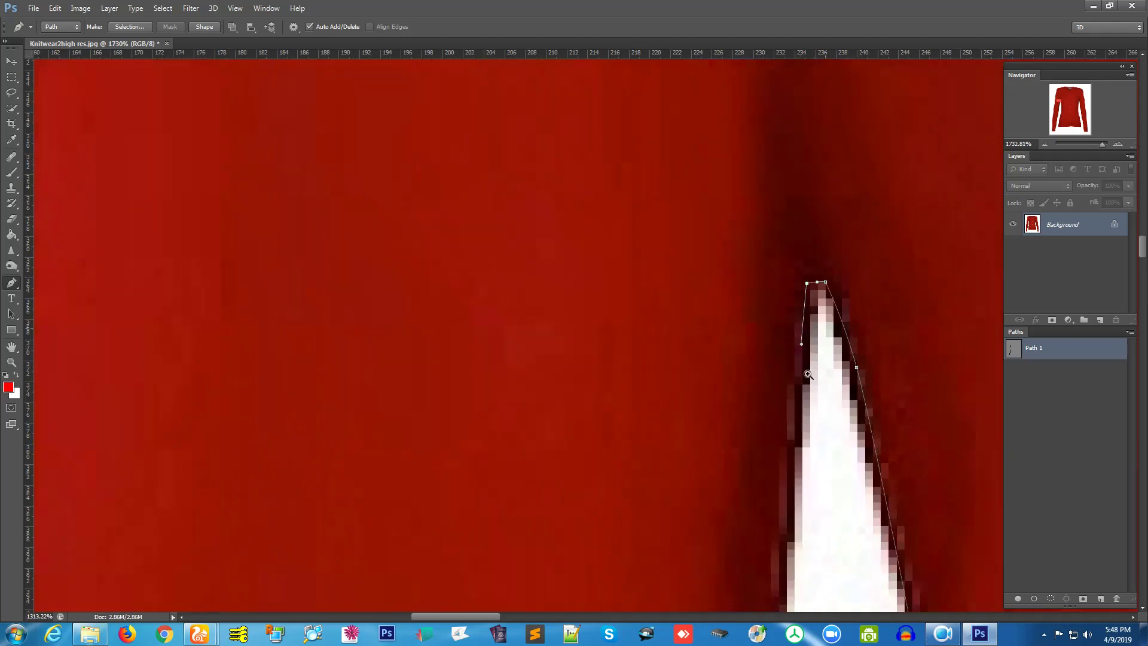
pyautogui.moveTo(805, 367); pyautogui.dragTo(781, 73)
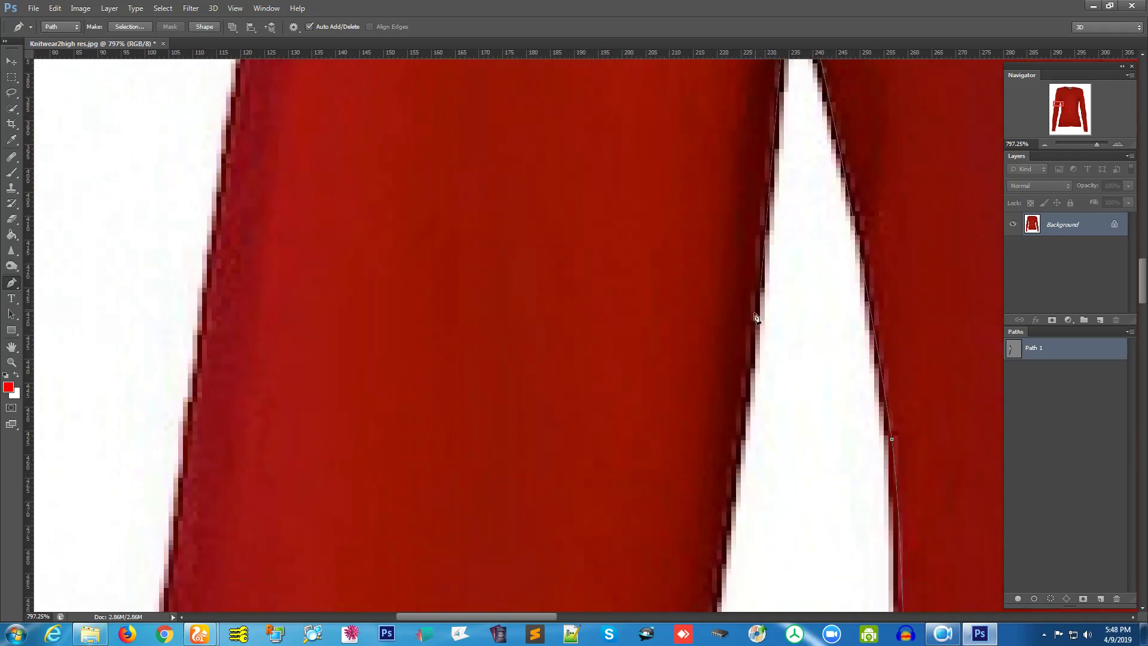
pyautogui.moveTo(736, 465); pyautogui.dragTo(784, 6)
pyautogui.moveTo(718, 402); pyautogui.dragTo(810, 128)
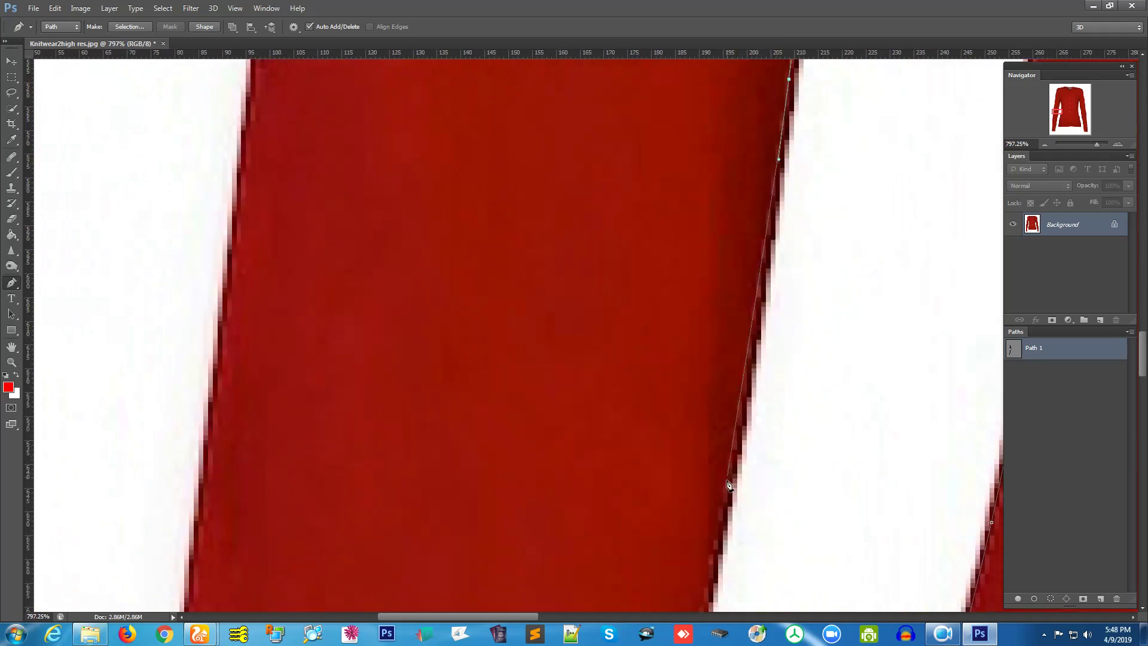
pyautogui.moveTo(719, 552); pyautogui.dragTo(815, 239)
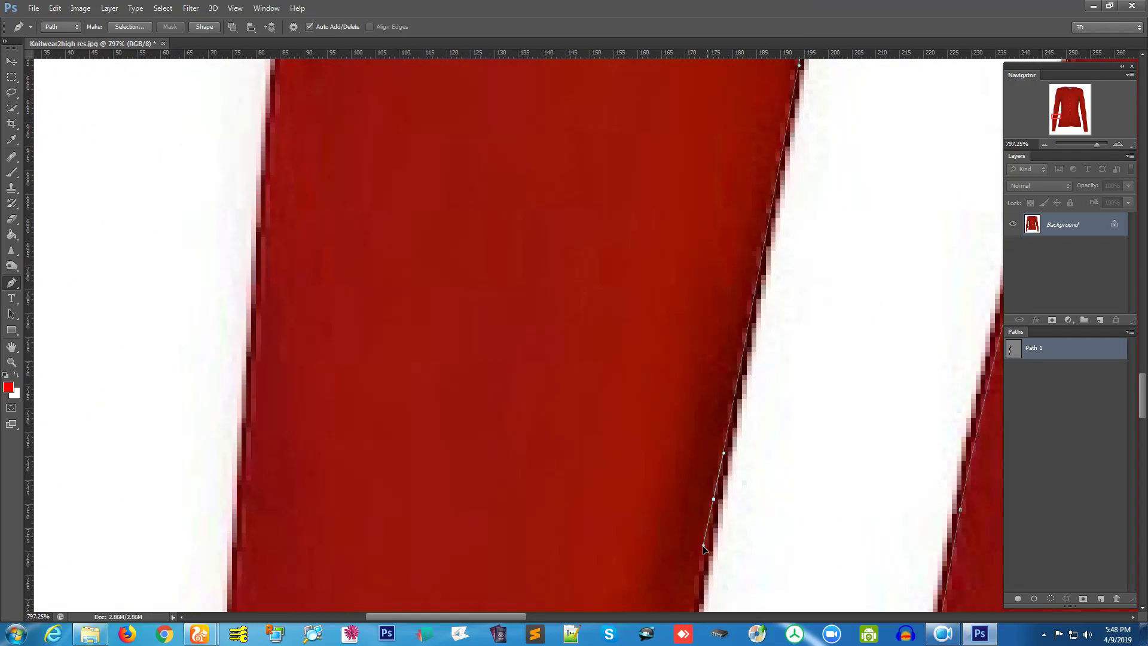
pyautogui.moveTo(703, 545); pyautogui.dragTo(702, 549)
# Step: Carry the path down the lower part of the left sleeve's inner edge to the cuff corner
pyautogui.moveTo(712, 521); pyautogui.dragTo(779, 7)
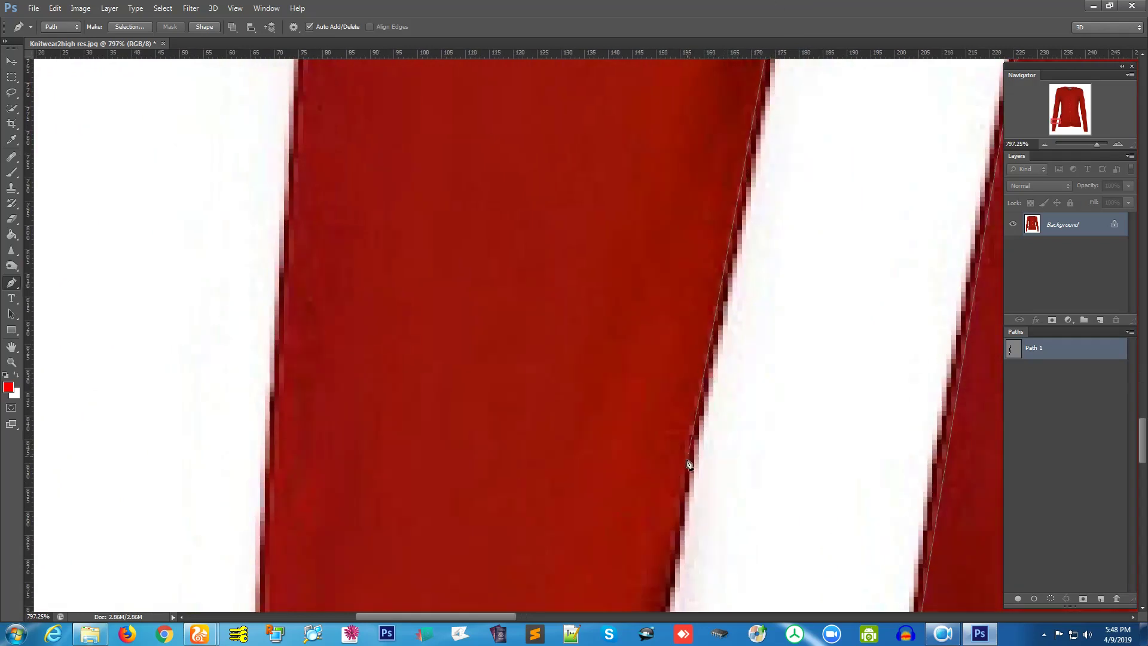
pyautogui.moveTo(686, 459); pyautogui.dragTo(750, 159)
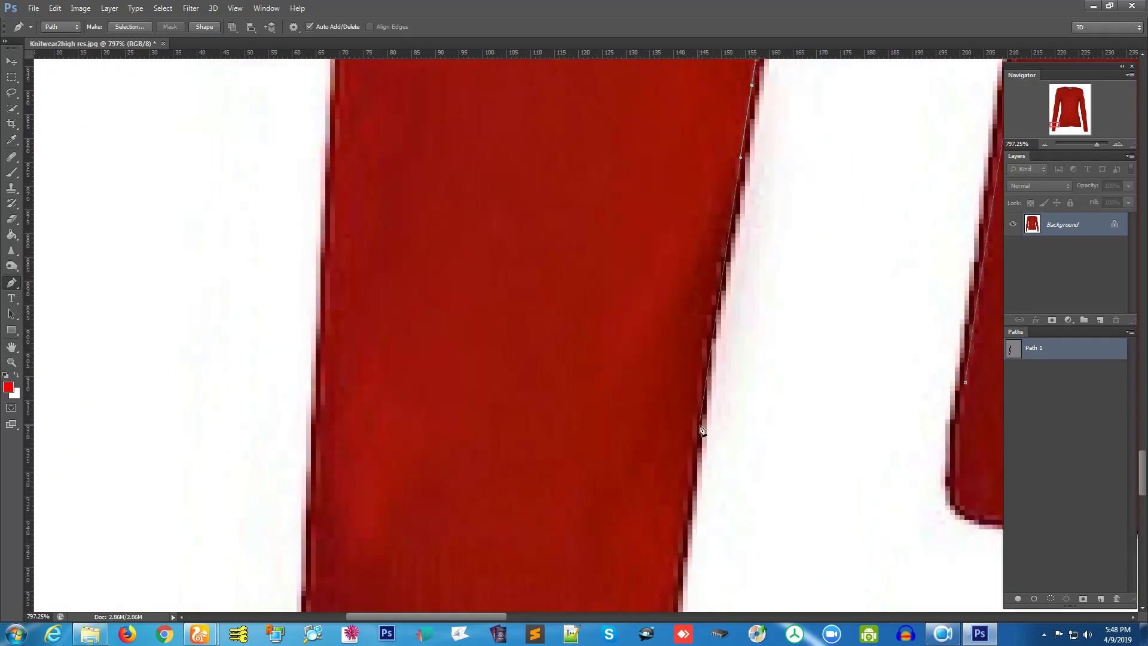
pyautogui.moveTo(693, 449); pyautogui.dragTo(721, 165)
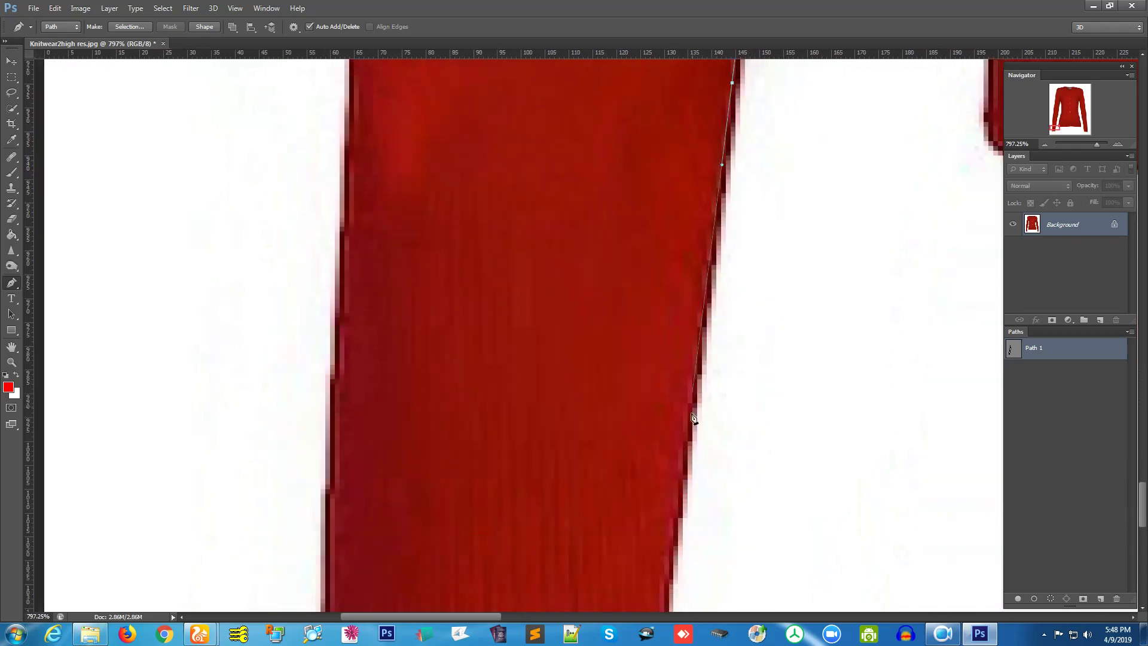
pyautogui.moveTo(674, 543); pyautogui.dragTo(701, 37)
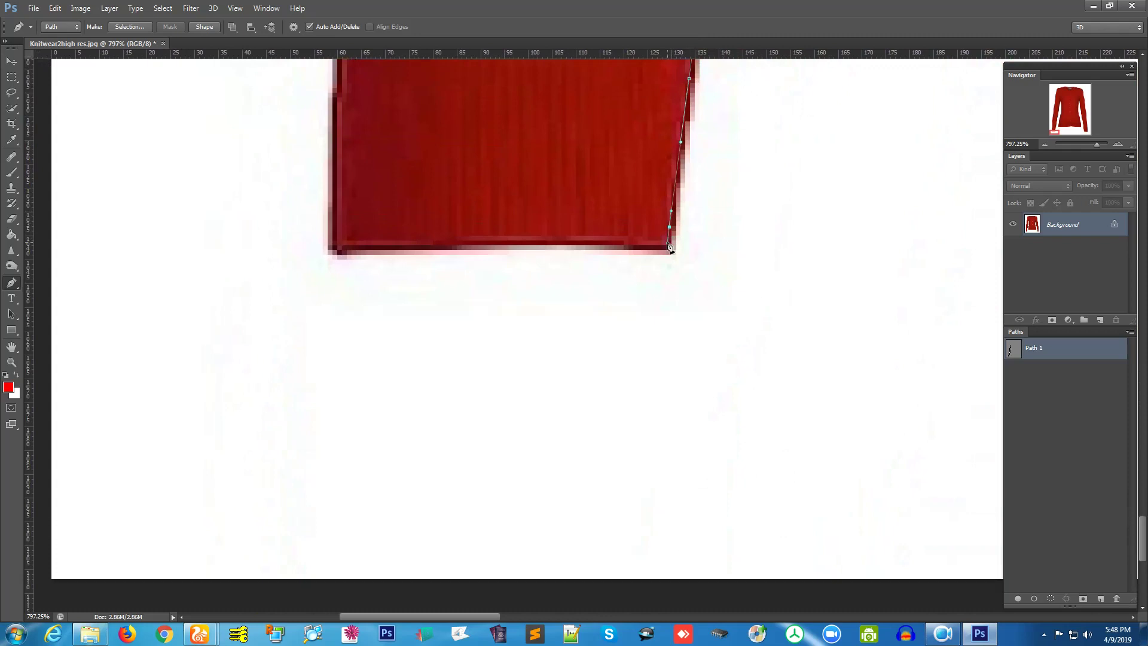
# Step: Trace the left sleeve's cuff hem and round its outer corner with curved anchor points
pyautogui.moveTo(571, 236); pyautogui.dragTo(817, 233)
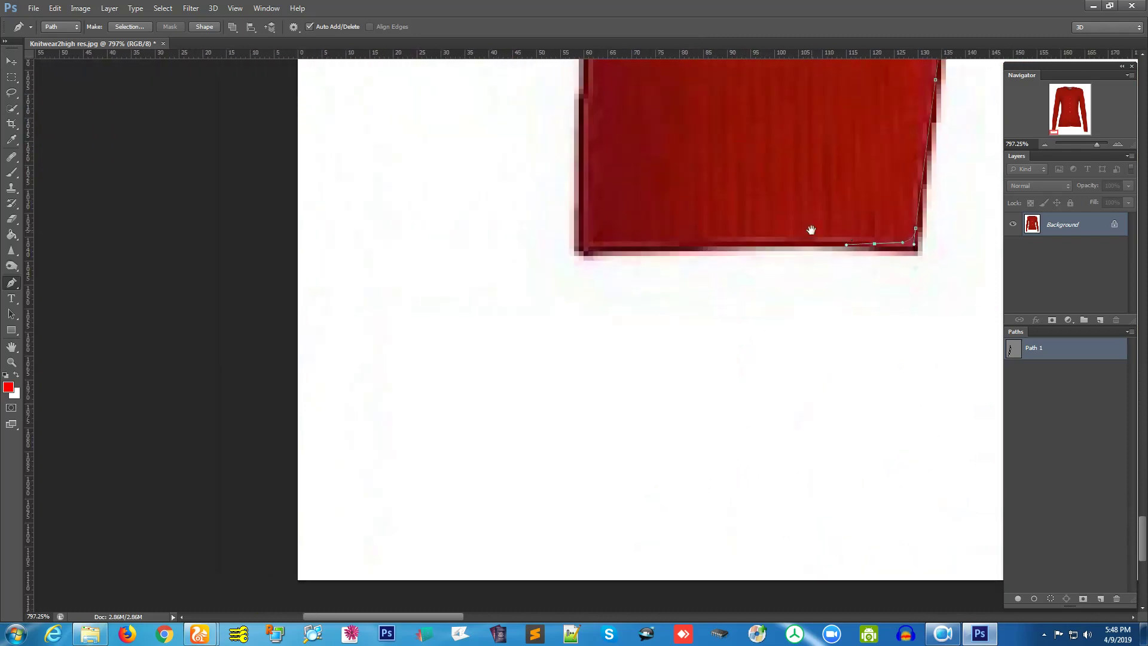
pyautogui.moveTo(595, 247); pyautogui.dragTo(582, 201)
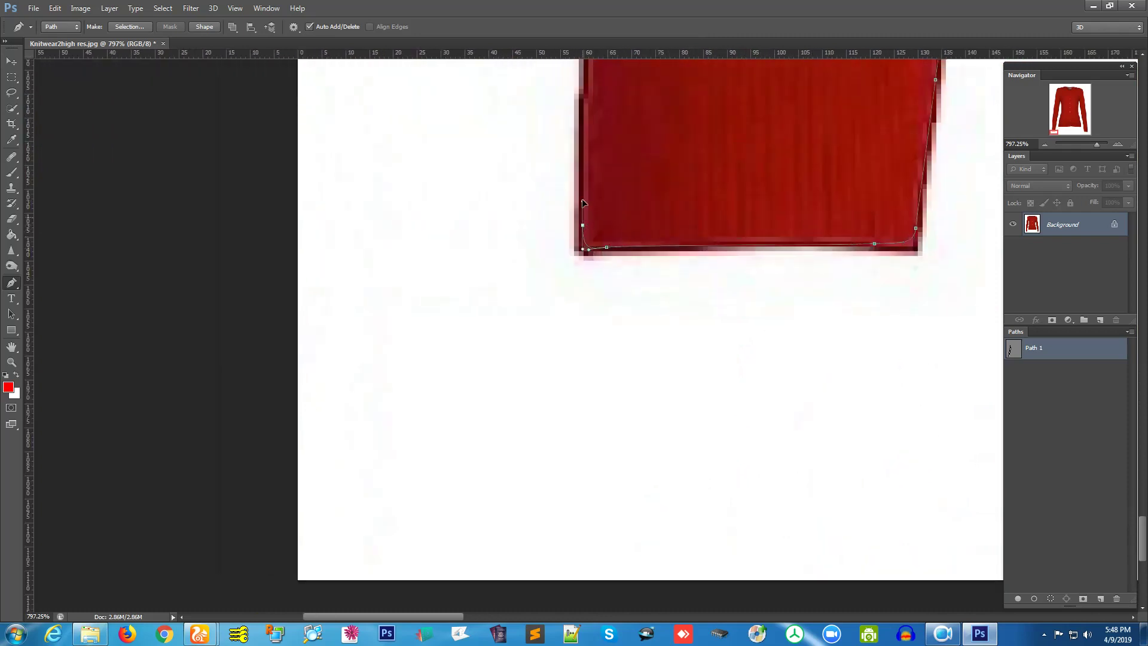
pyautogui.moveTo(595, 129); pyautogui.dragTo(617, 381)
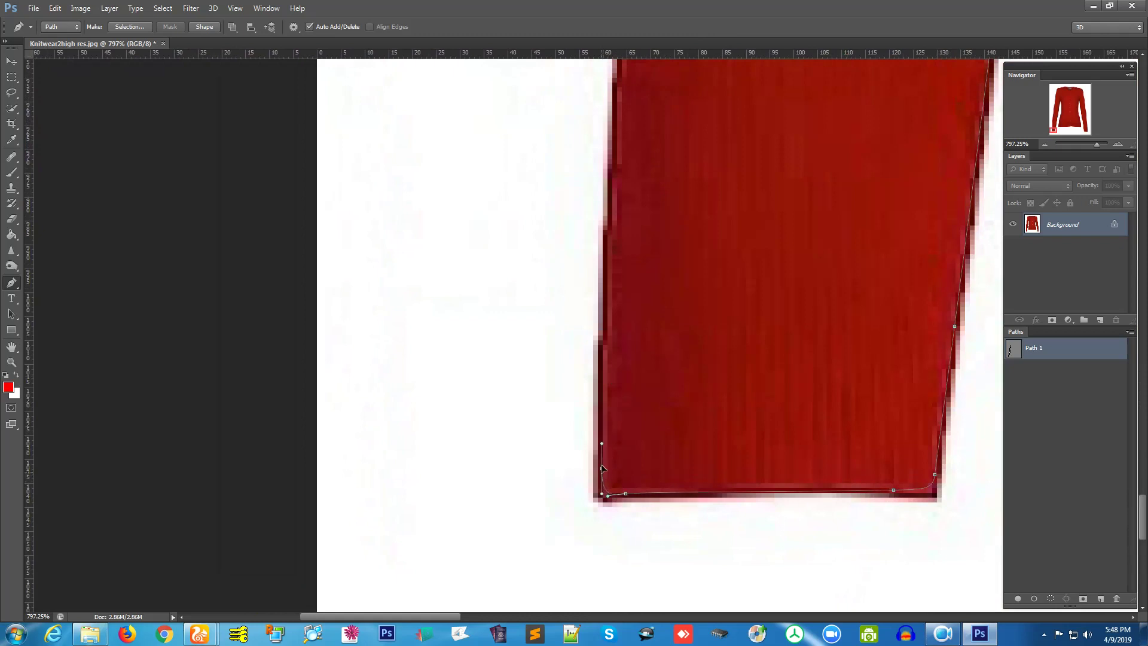
pyautogui.moveTo(602, 468); pyautogui.dragTo(601, 462)
# Step: Trace up the lower part of the left sleeve's outer edge, adjusting anchors so the path follows the fabric
pyautogui.moveTo(615, 334); pyautogui.dragTo(618, 460)
pyautogui.moveTo(624, 169); pyautogui.dragTo(628, 115)
pyautogui.moveTo(643, 134); pyautogui.dragTo(637, 508)
pyautogui.scroll(-5, 684, 335)
pyautogui.moveTo(668, 206); pyautogui.dragTo(671, 340)
pyautogui.click(658, 318)
pyautogui.click(666, 227)
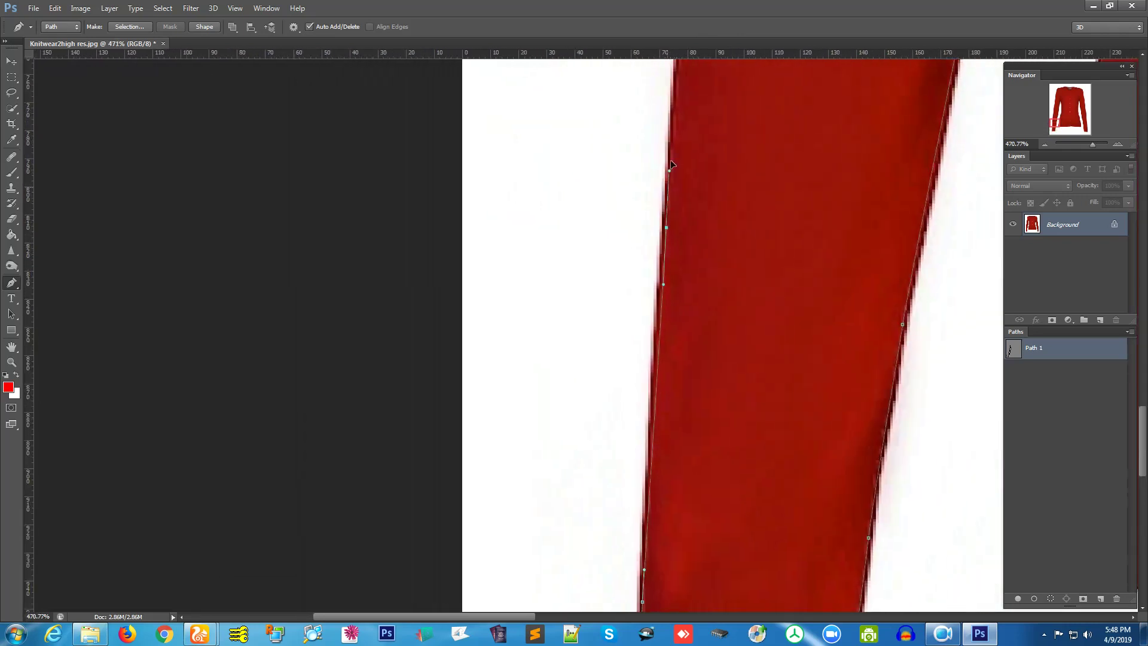
pyautogui.click(673, 115)
pyautogui.scroll(-2, 694, 174)
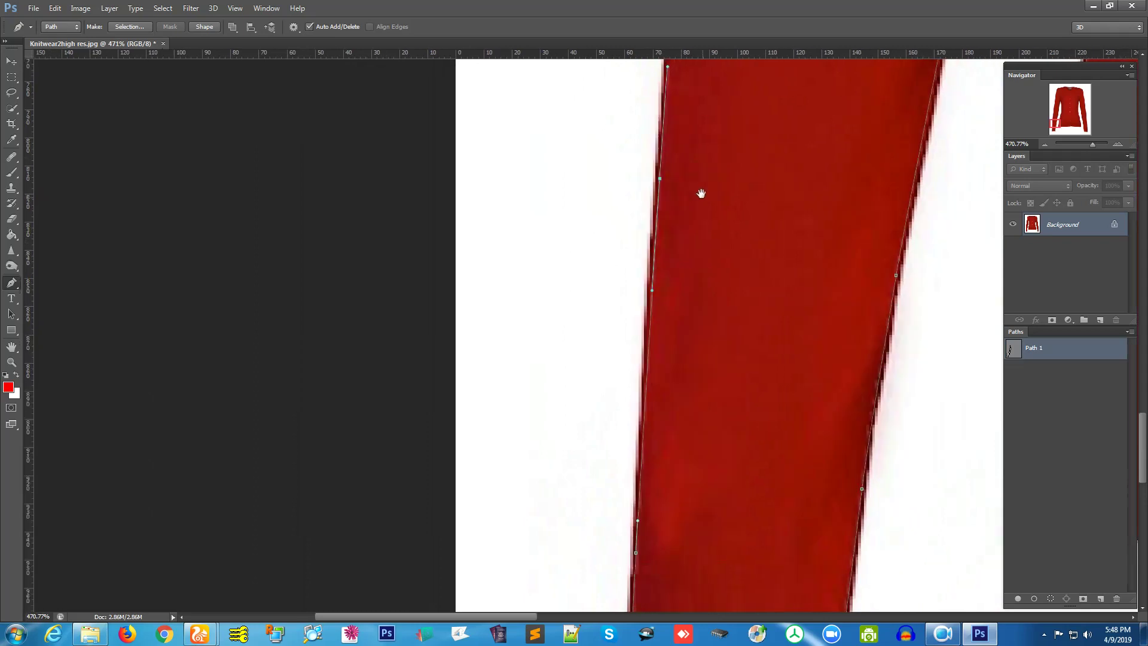
pyautogui.click(648, 328)
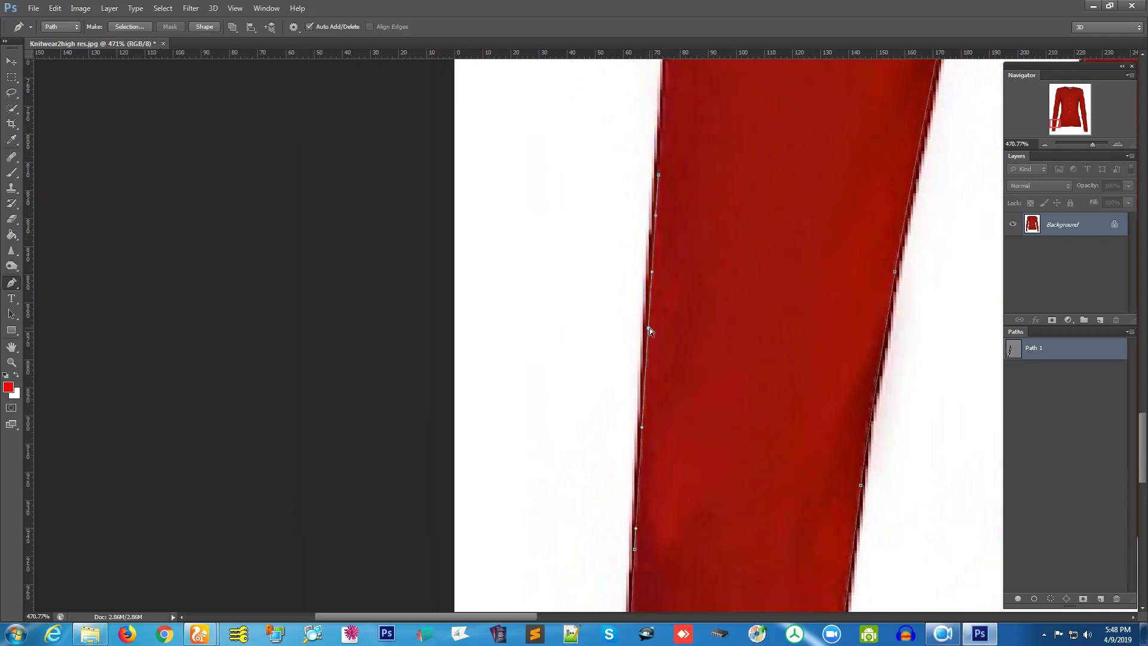
pyautogui.scroll(5, 651, 323)
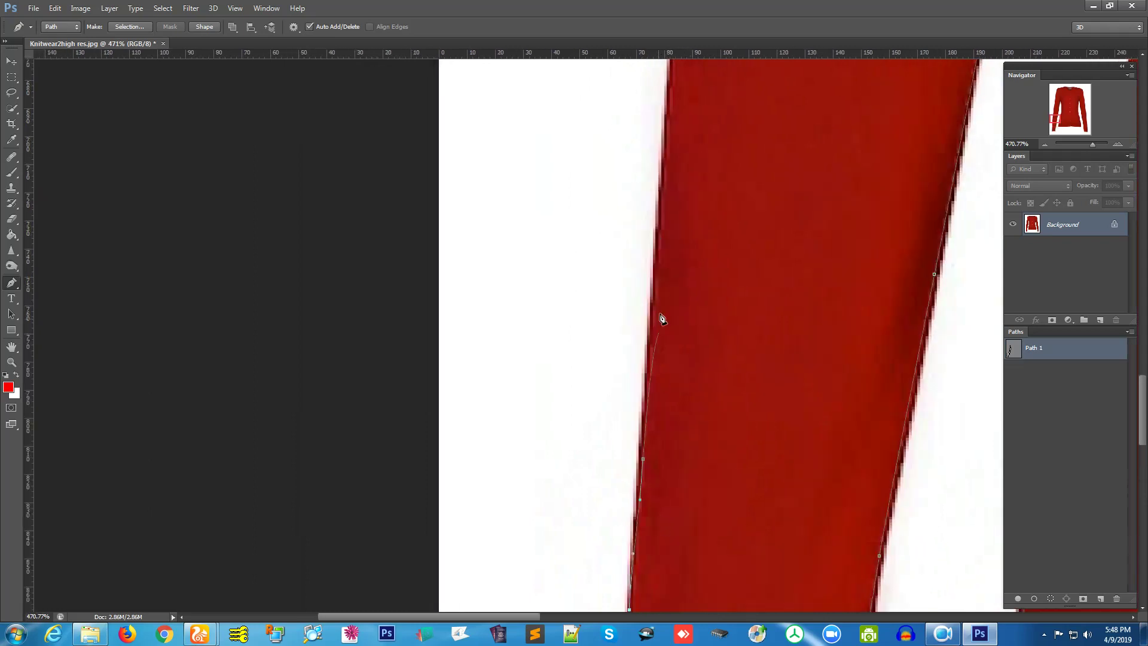
# Step: Continue the path up the upper part of the left sleeve's outer edge to just below the shoulder
pyautogui.moveTo(667, 121); pyautogui.dragTo(658, 572)
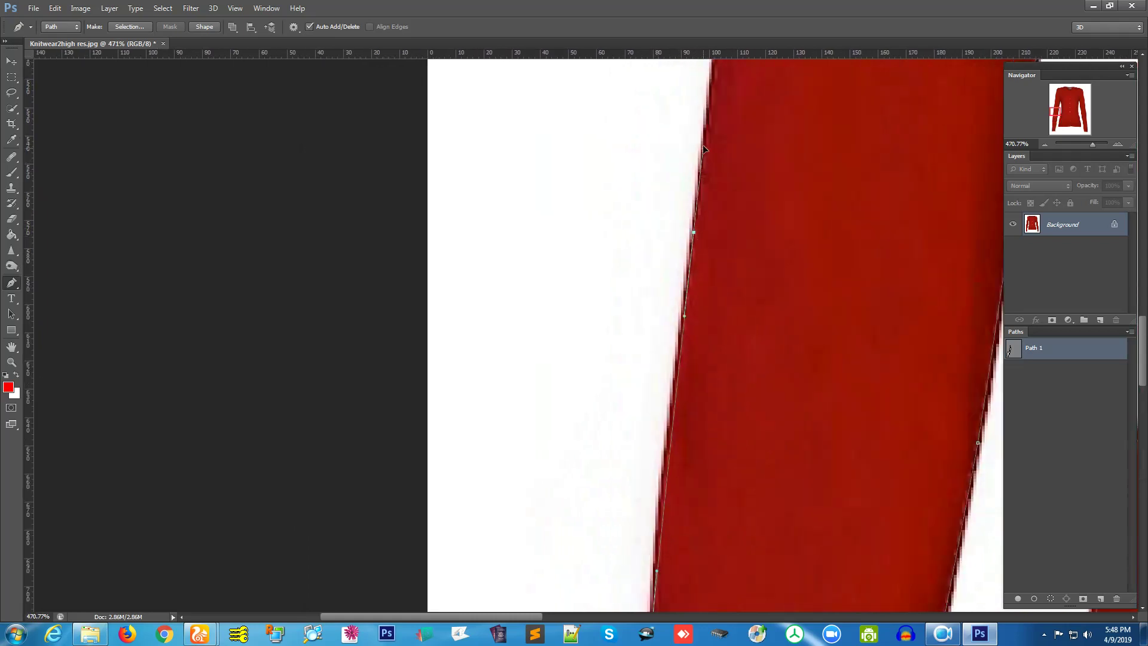
pyautogui.click(668, 469)
pyautogui.moveTo(668, 469); pyautogui.dragTo(664, 469)
pyautogui.moveTo(706, 202); pyautogui.dragTo(697, 533)
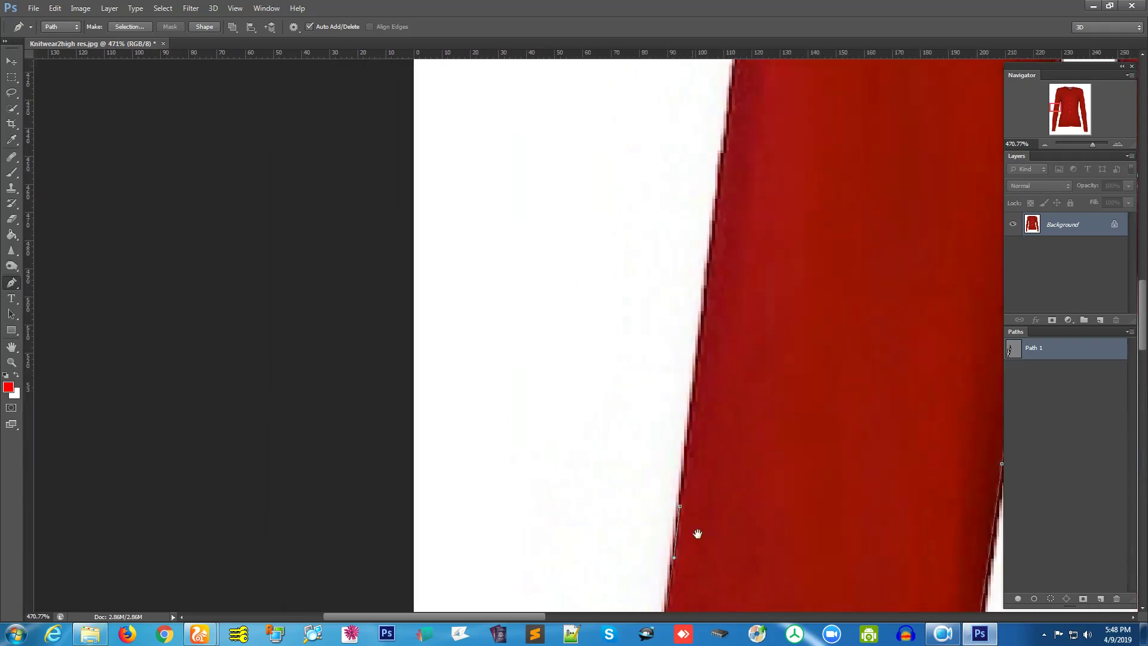
pyautogui.click(732, 196)
pyautogui.click(733, 187)
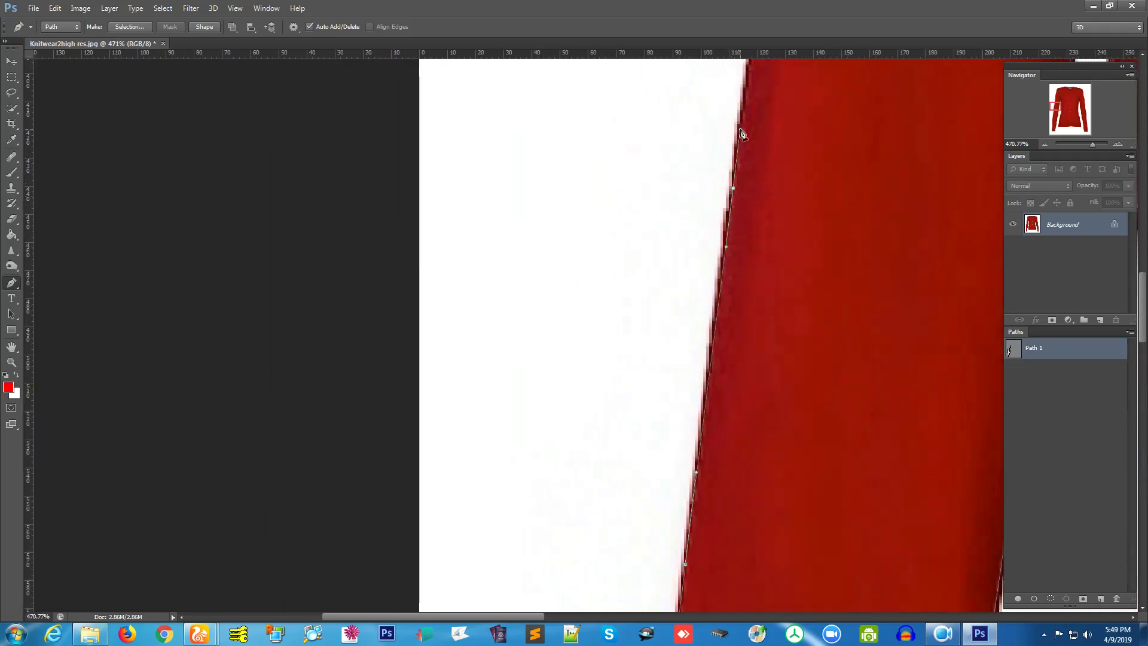
pyautogui.moveTo(741, 132); pyautogui.dragTo(699, 595)
pyautogui.moveTo(753, 205); pyautogui.dragTo(763, 475)
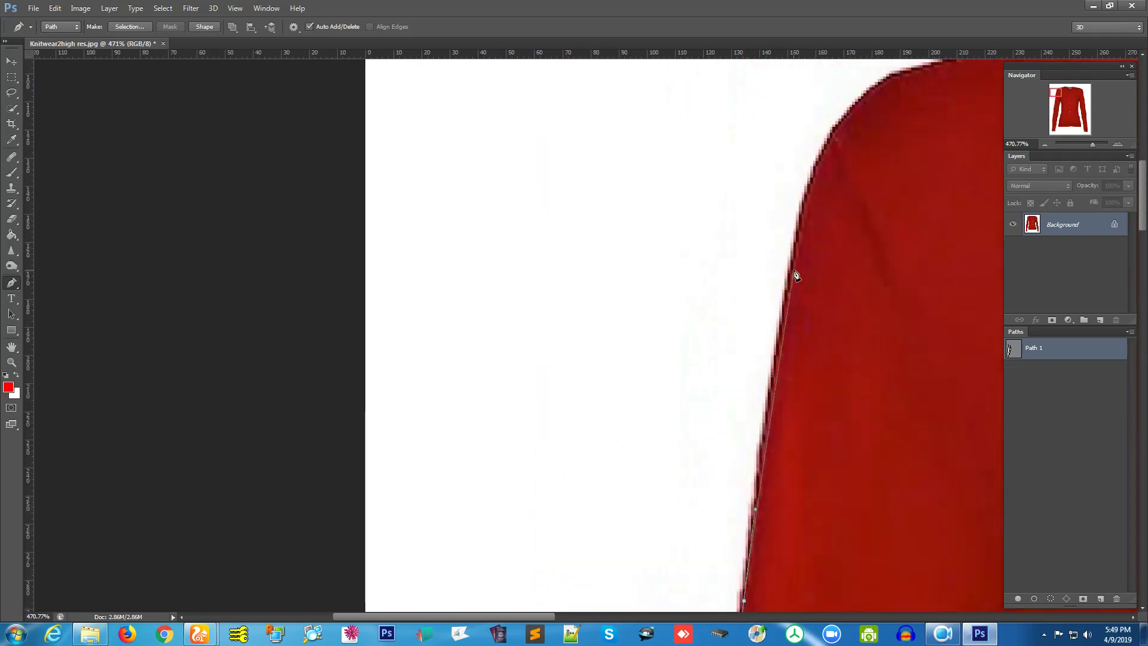
# Step: Curve the path around the left shoulder and along the shoulder slope to the base of the neckline
pyautogui.click(811, 179)
pyautogui.moveTo(813, 175); pyautogui.dragTo(766, 410)
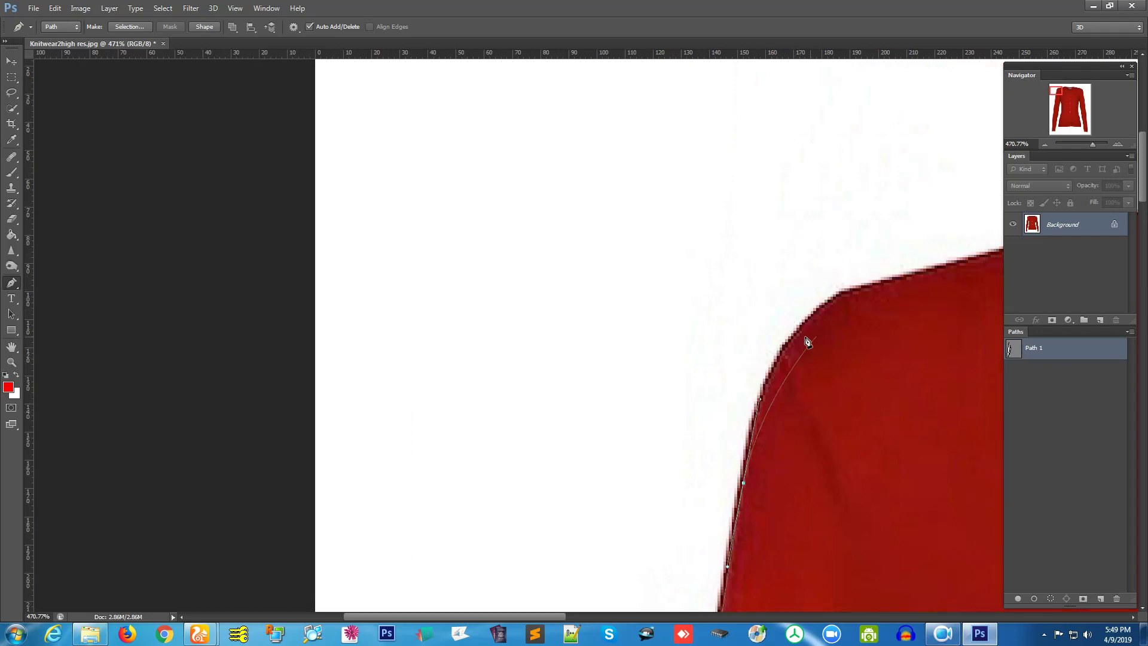
pyautogui.moveTo(796, 333); pyautogui.dragTo(511, 335)
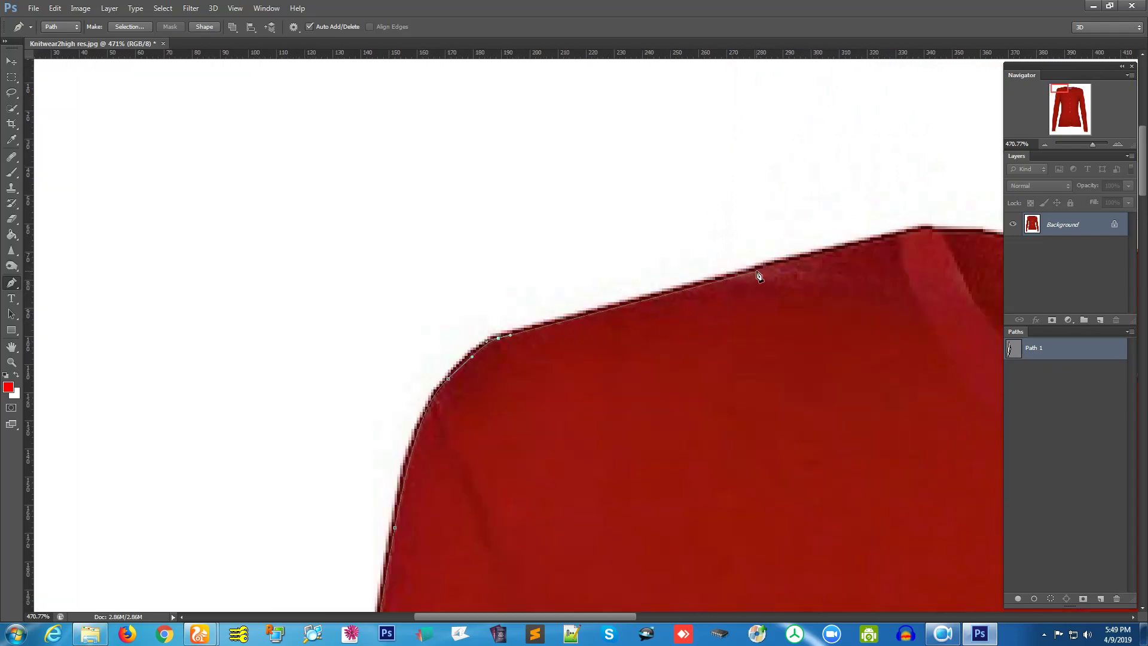
pyautogui.moveTo(894, 237); pyautogui.dragTo(595, 250)
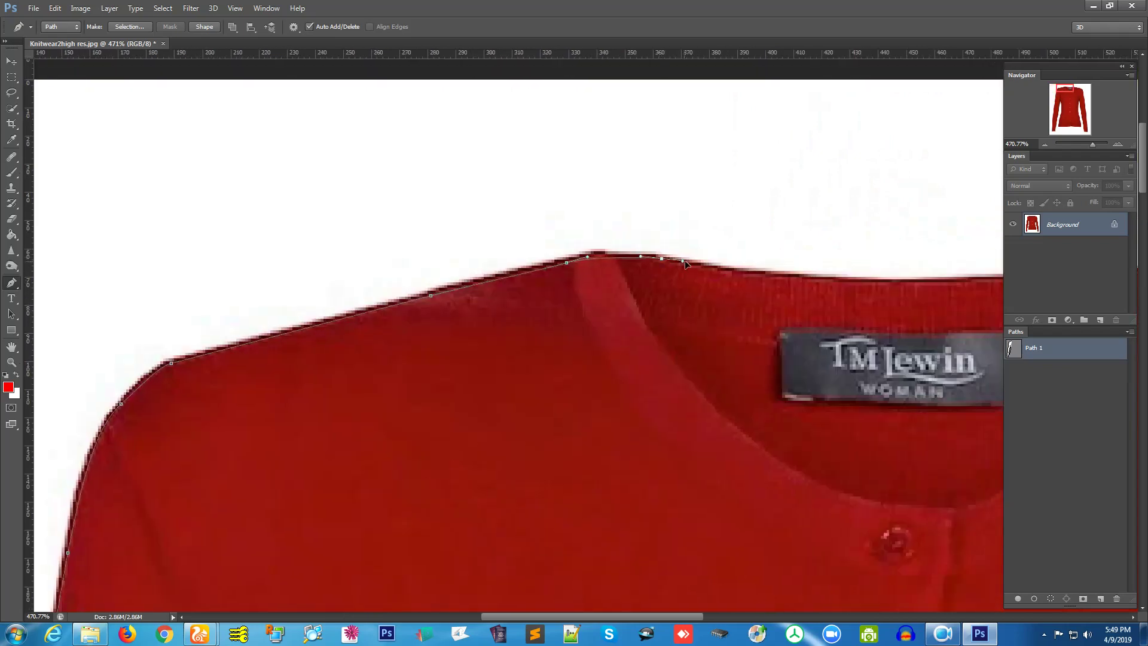
# Step: Trace the top edge of the back neckline above the label, across to the start of the right shoulder
pyautogui.click(690, 265)
pyautogui.click(837, 281)
pyautogui.moveTo(874, 286); pyautogui.dragTo(424, 372)
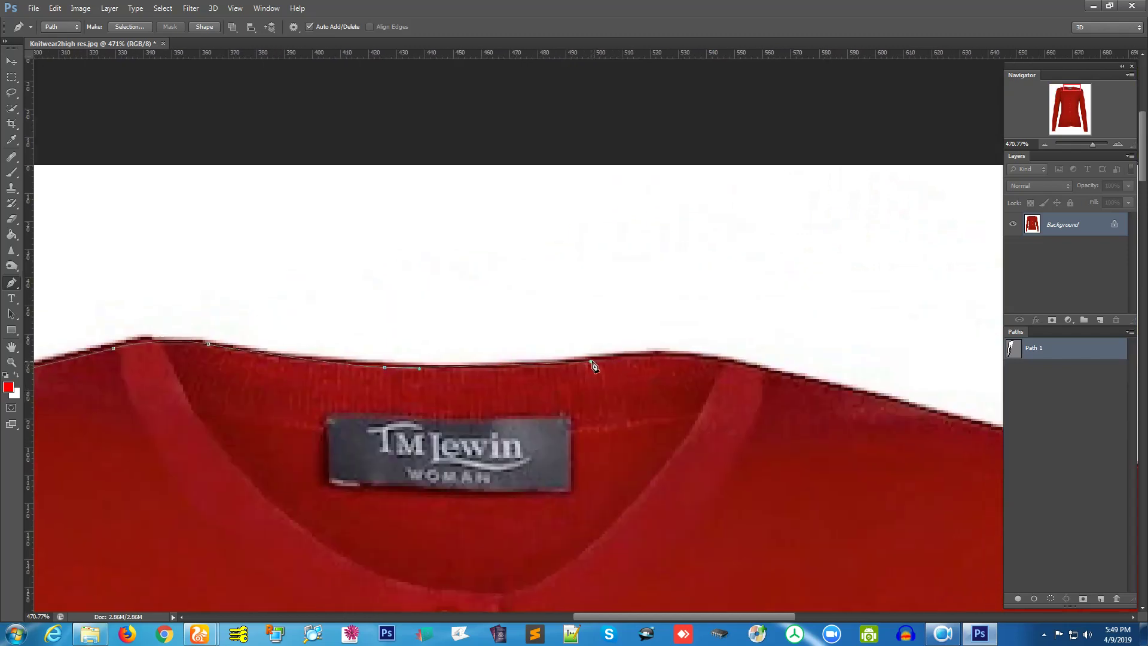
pyautogui.moveTo(591, 361); pyautogui.dragTo(642, 355)
pyautogui.moveTo(744, 366); pyautogui.dragTo(748, 367)
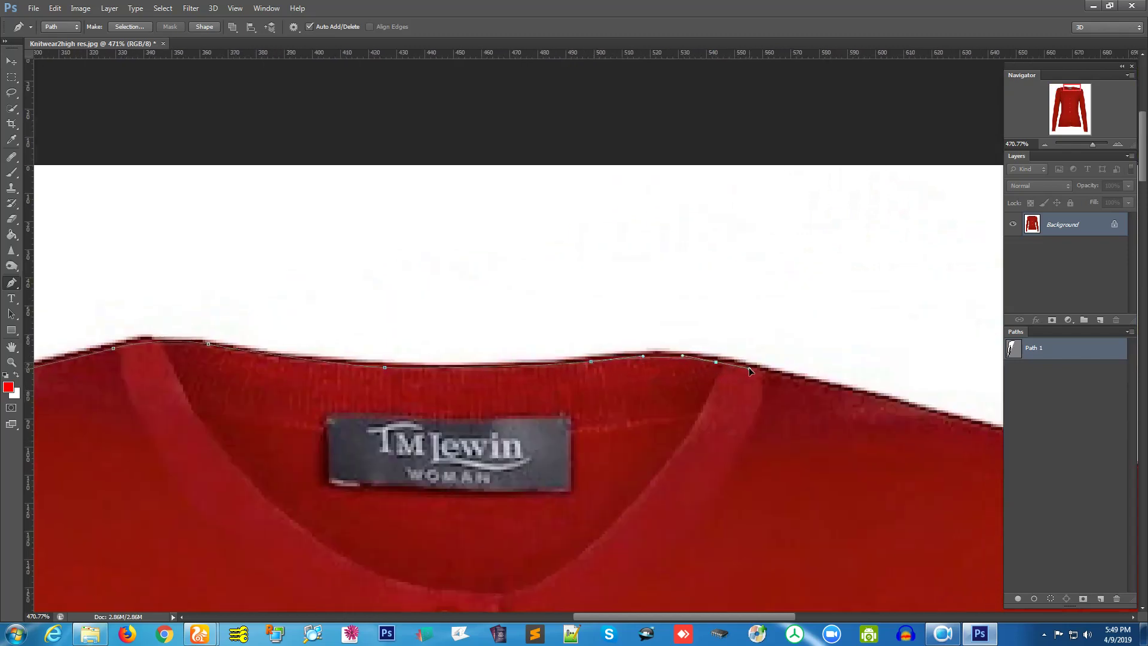
pyautogui.click(951, 630)
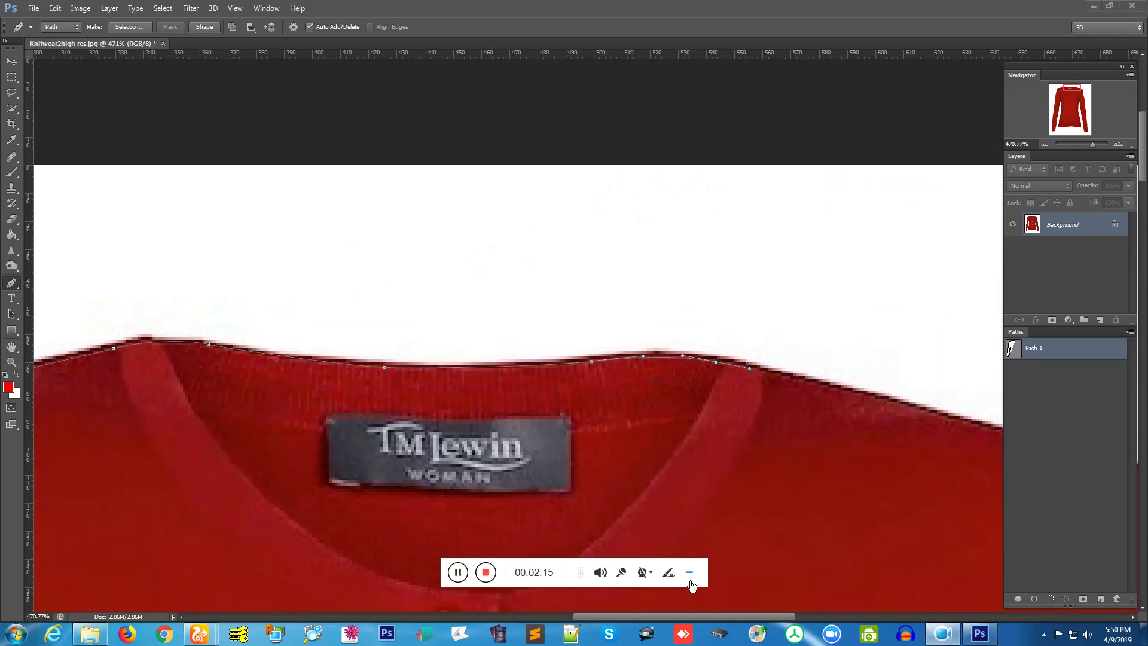
pyautogui.click(691, 580)
# Step: Trace the path down the right shoulder slope and curve it around the rounded shoulder corner
pyautogui.moveTo(826, 422); pyautogui.dragTo(454, 375)
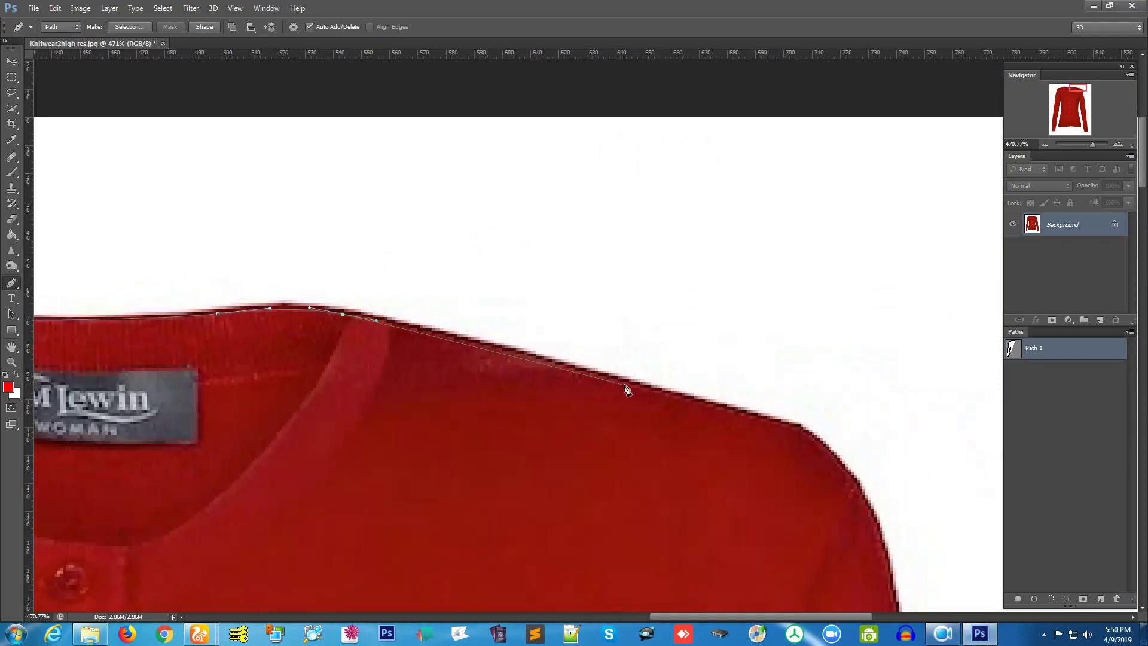
pyautogui.click(767, 419)
pyautogui.click(784, 422)
pyautogui.click(840, 465)
pyautogui.click(850, 480)
# Step: Continue the path down the upper part of the right sleeve's outer edge to just below underarm level
pyautogui.moveTo(850, 481); pyautogui.dragTo(715, 281)
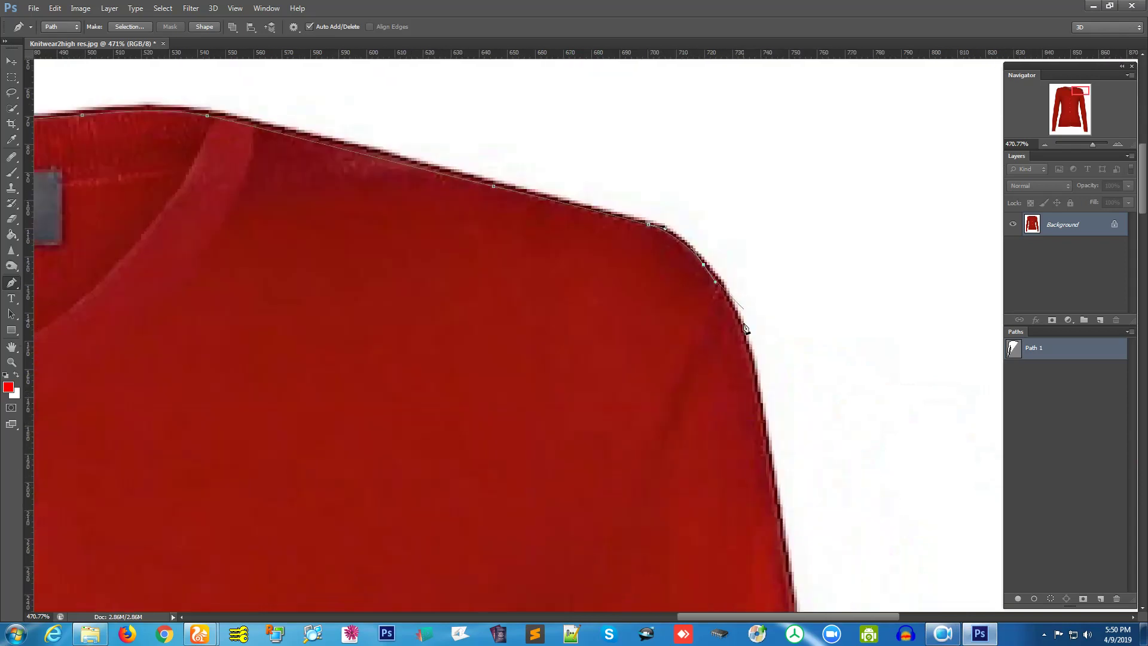
pyautogui.click(752, 367)
pyautogui.click(758, 393)
pyautogui.moveTo(758, 393); pyautogui.dragTo(715, 199)
pyautogui.moveTo(744, 476); pyautogui.dragTo(678, 91)
pyautogui.click(740, 496)
pyautogui.click(746, 537)
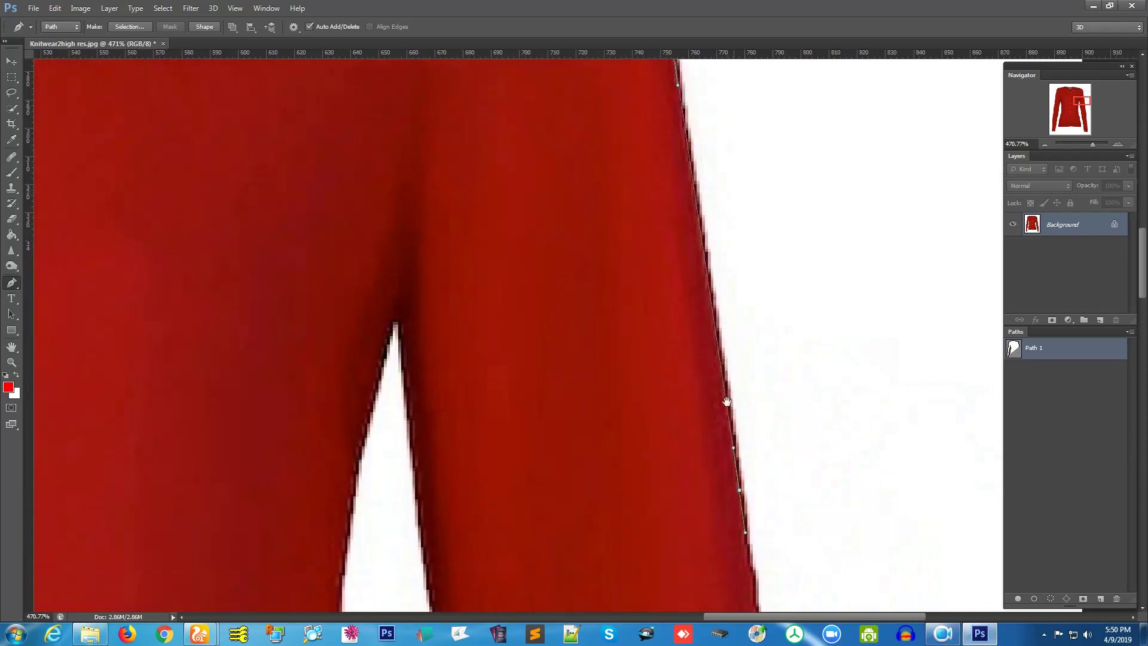
# Step: Extend the path down the middle and lower stretches of the right sleeve's outer edge, keeping anchors just inside the fabric
pyautogui.moveTo(745, 537); pyautogui.dragTo(706, 154)
pyautogui.click(755, 542)
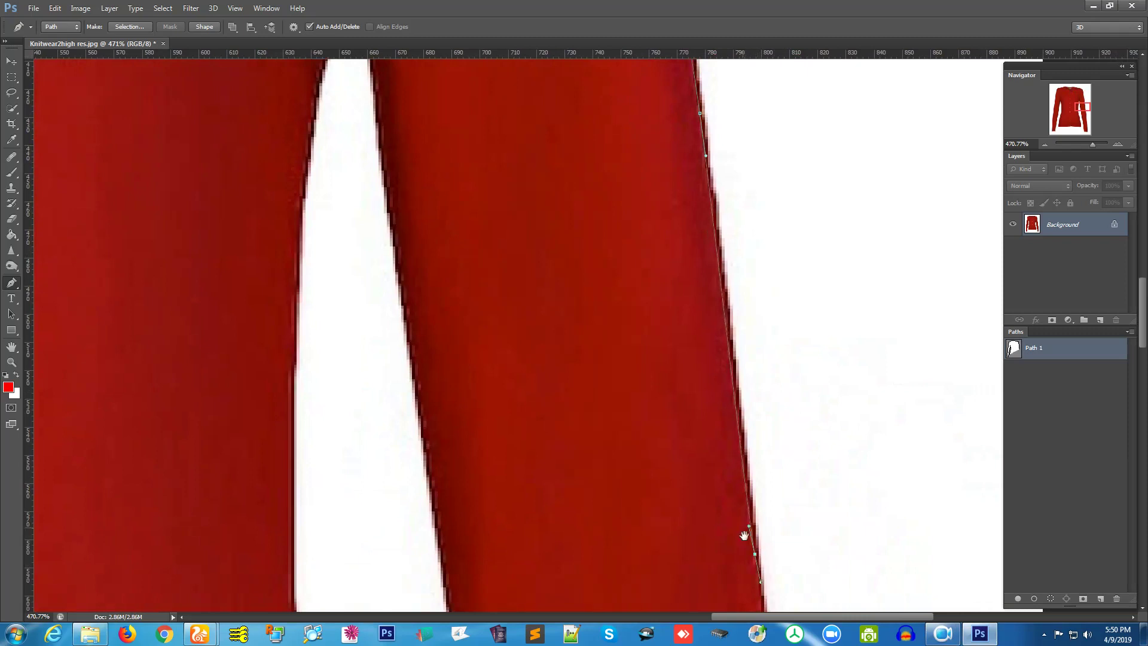
pyautogui.moveTo(755, 541); pyautogui.dragTo(705, 159)
pyautogui.click(746, 541)
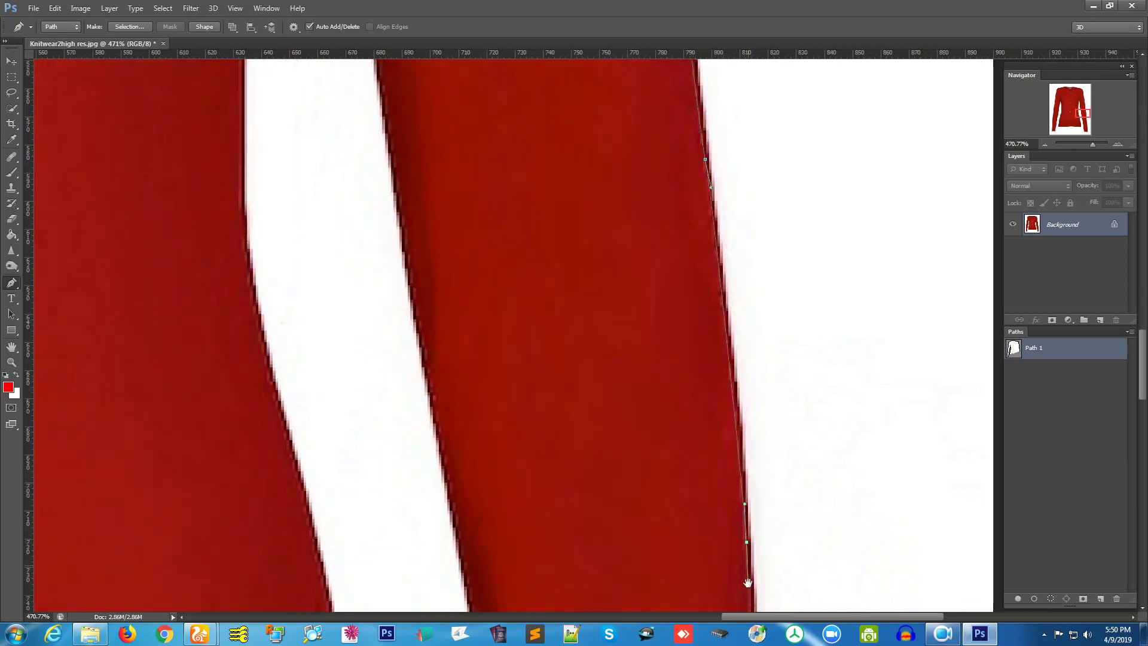
pyautogui.moveTo(748, 582); pyautogui.dragTo(732, 199)
pyautogui.moveTo(758, 535); pyautogui.dragTo(745, 207)
pyautogui.click(760, 521)
pyautogui.click(762, 544)
pyautogui.click(765, 567)
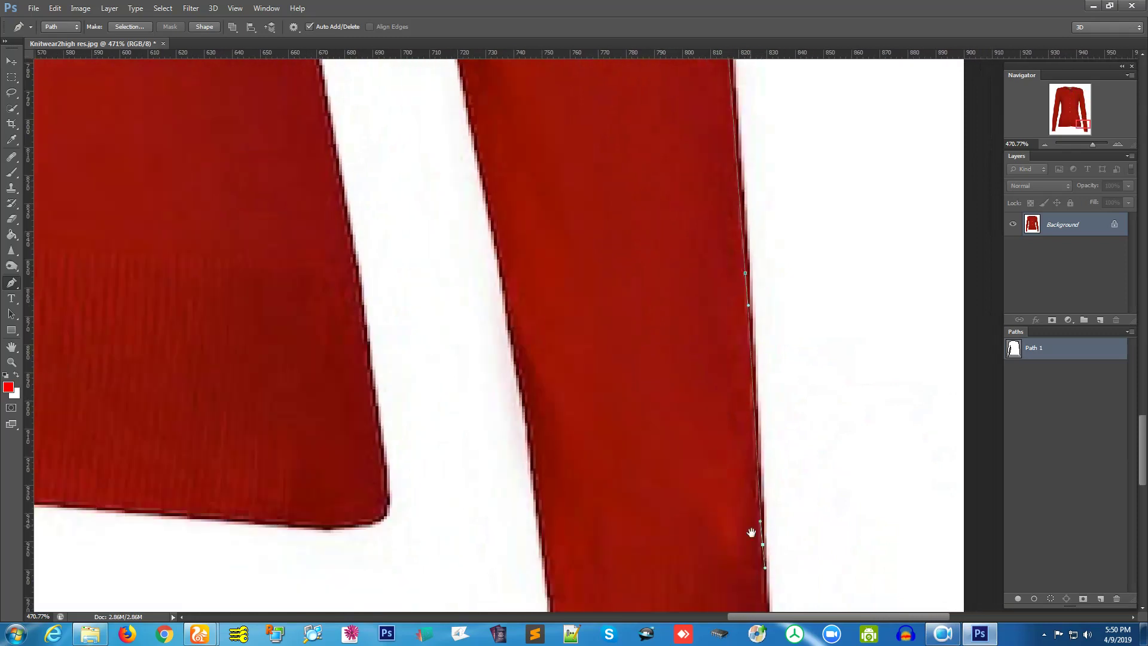
# Step: Bring the path down to the right cuff and trace around both cuff corners along its bottom edge
pyautogui.moveTo(752, 532); pyautogui.dragTo(755, 260)
pyautogui.click(774, 467)
pyautogui.click(776, 500)
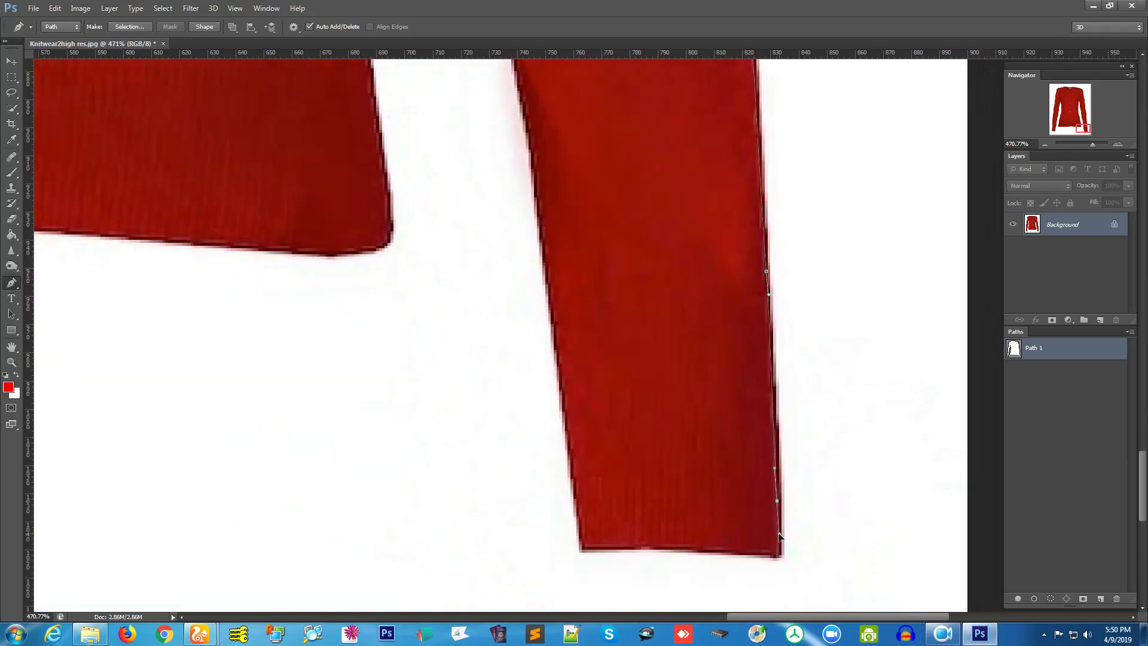
pyautogui.moveTo(761, 552); pyautogui.dragTo(830, 467)
pyautogui.moveTo(719, 496); pyautogui.dragTo(701, 498)
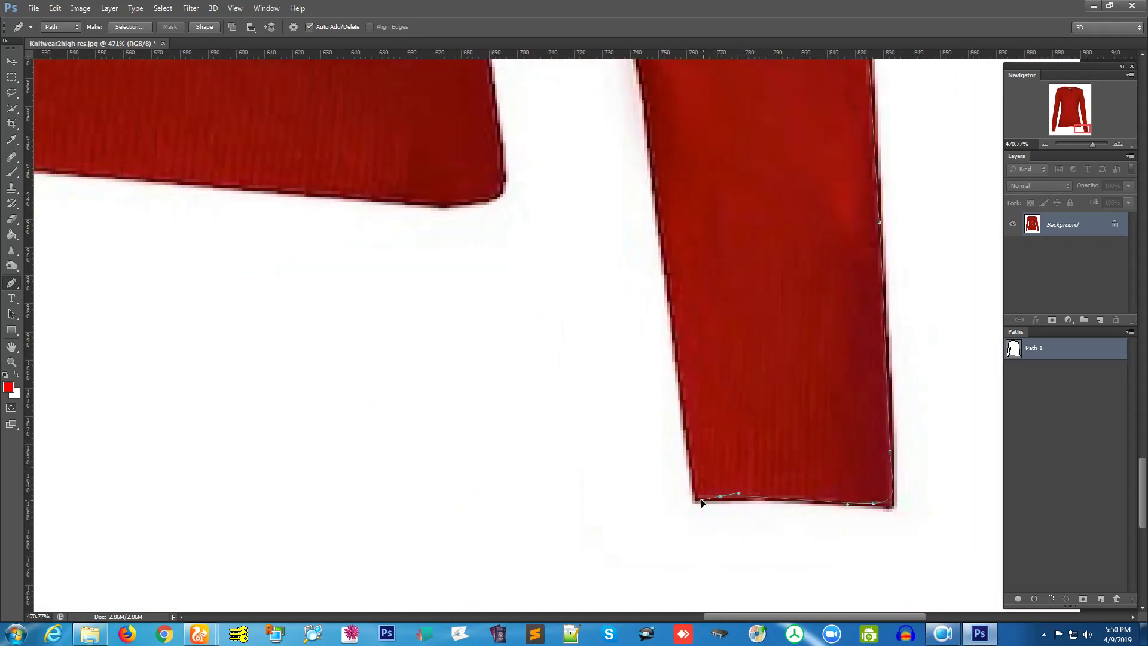
pyautogui.click(695, 477)
# Step: Trace up the lower part of the right sleeve's inner edge, adding and adjusting an anchor so the segment follows the fabric
pyautogui.moveTo(691, 456); pyautogui.dragTo(690, 449)
pyautogui.moveTo(676, 334); pyautogui.dragTo(751, 566)
pyautogui.moveTo(692, 167); pyautogui.dragTo(680, 97)
pyautogui.moveTo(720, 231); pyautogui.dragTo(836, 638)
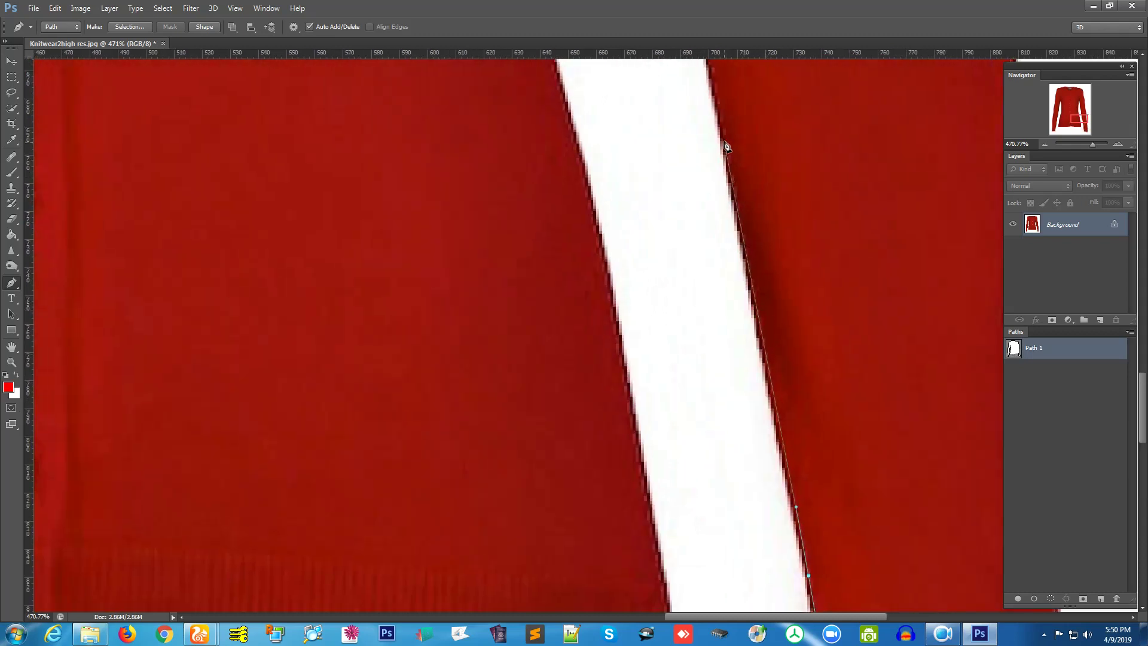
pyautogui.moveTo(724, 131); pyautogui.dragTo(778, 332)
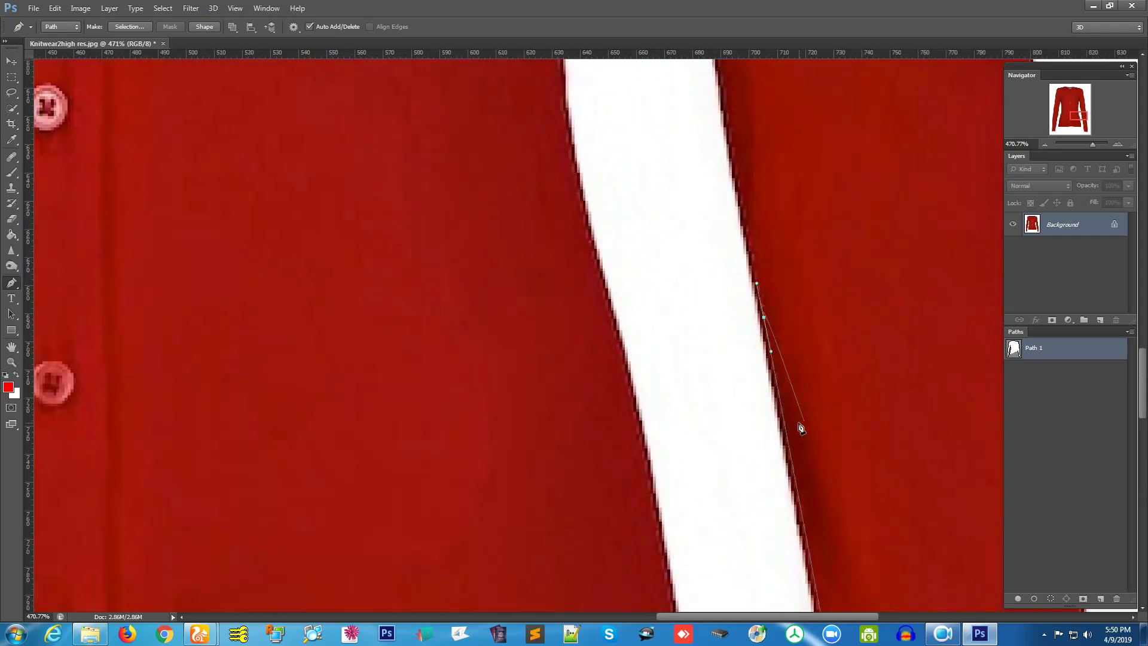
pyautogui.moveTo(843, 460); pyautogui.dragTo(808, 343)
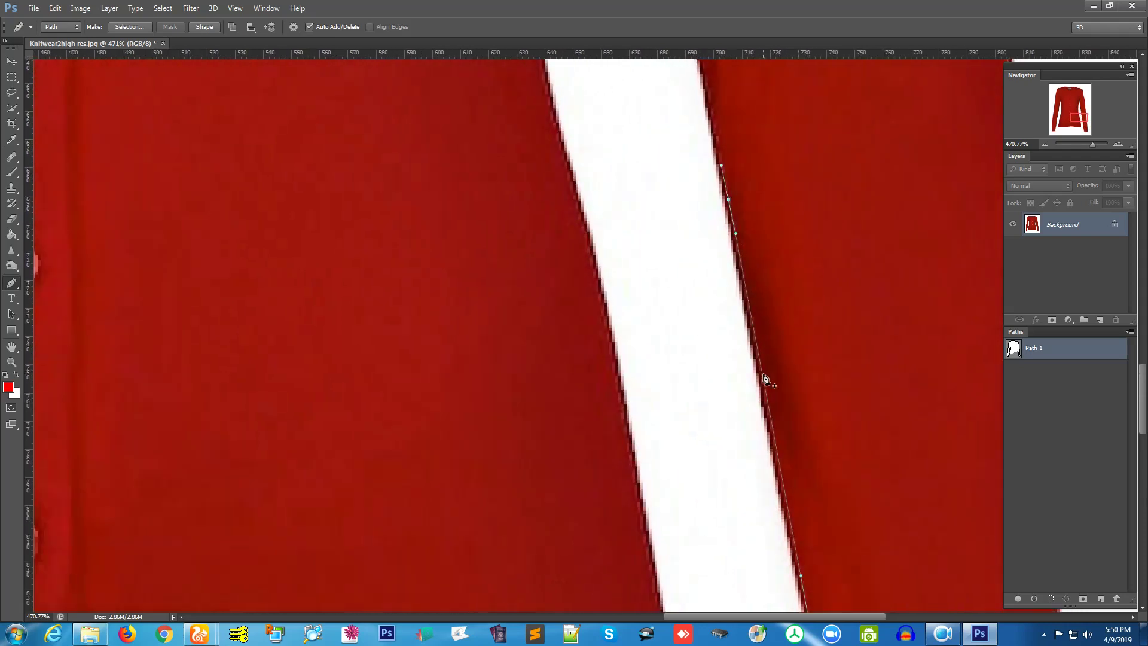
pyautogui.click(762, 376)
pyautogui.moveTo(762, 374); pyautogui.dragTo(759, 374)
# Step: Continue the path up the right sleeve's inner edge and turn it at the tip of the underarm gap
pyautogui.moveTo(745, 211); pyautogui.dragTo(783, 441)
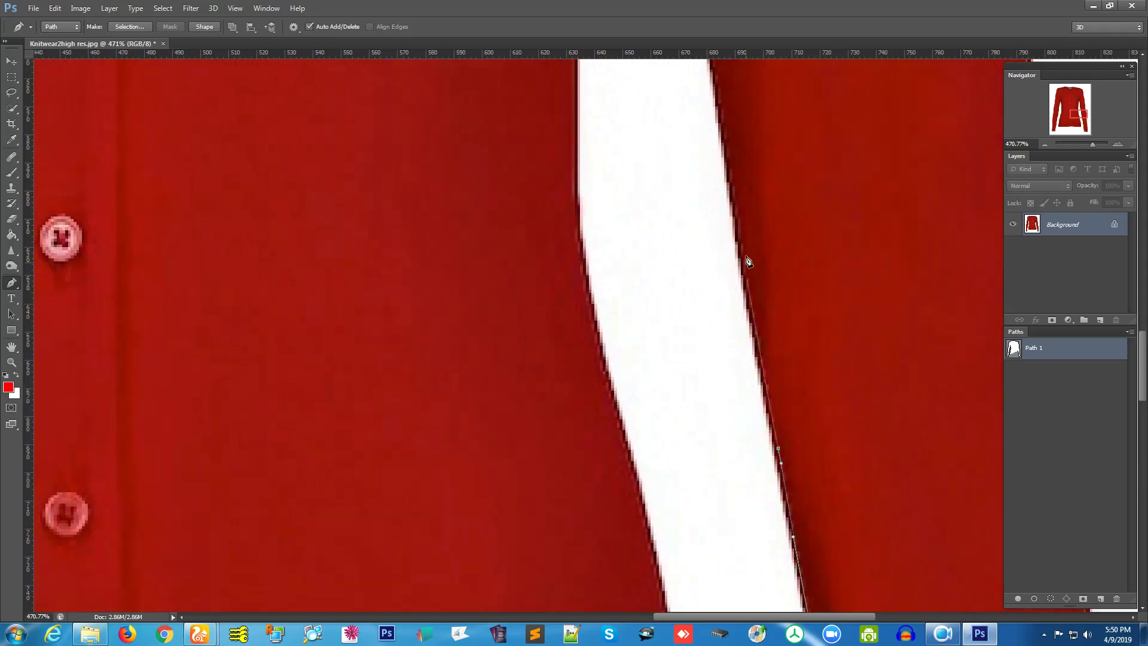
pyautogui.moveTo(726, 152); pyautogui.dragTo(722, 118)
pyautogui.moveTo(731, 153); pyautogui.dragTo(787, 617)
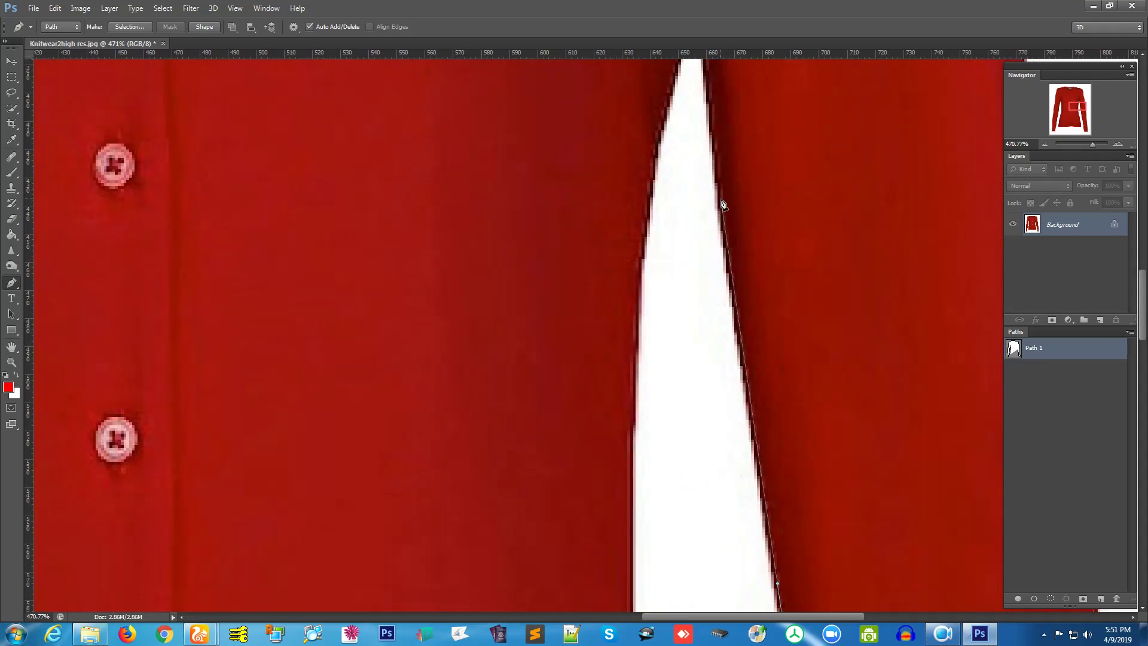
pyautogui.scroll(3, 712, 102)
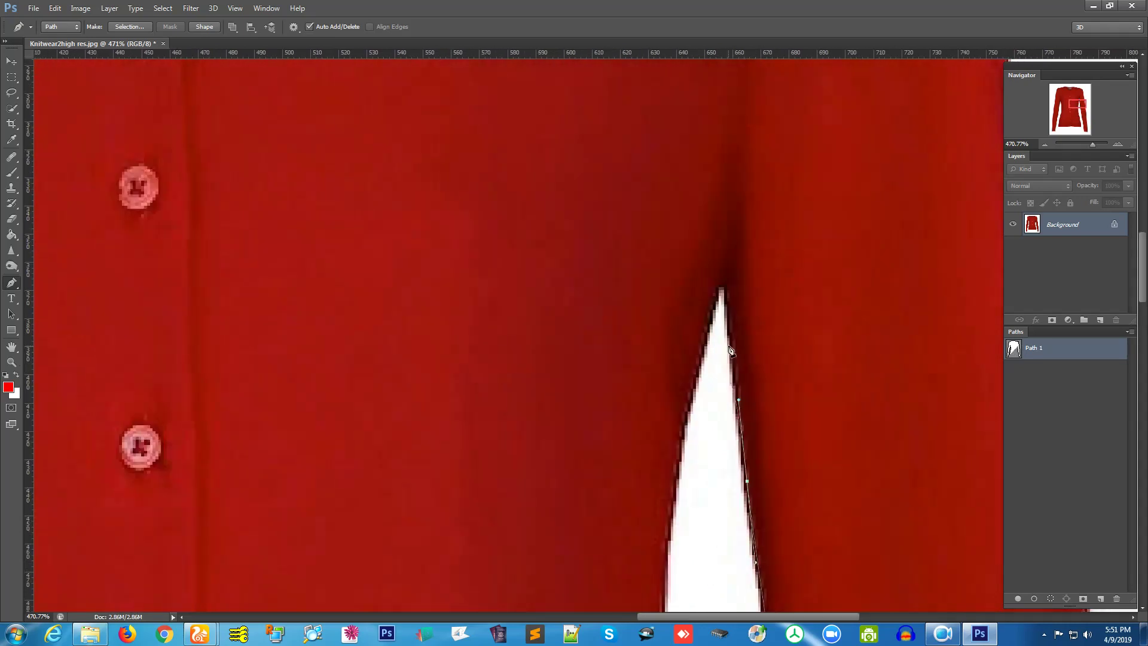
pyautogui.click(718, 286)
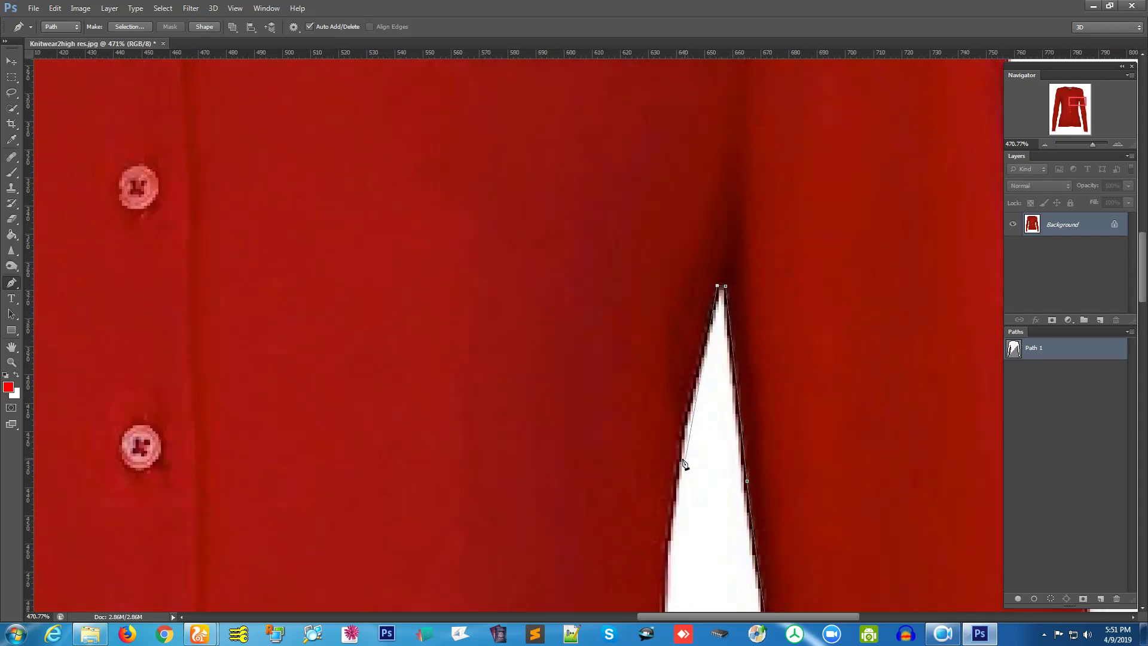
# Step: Trace down the right side of the cardigan's body from the underarm past the waist curve
pyautogui.moveTo(676, 467); pyautogui.dragTo(671, 514)
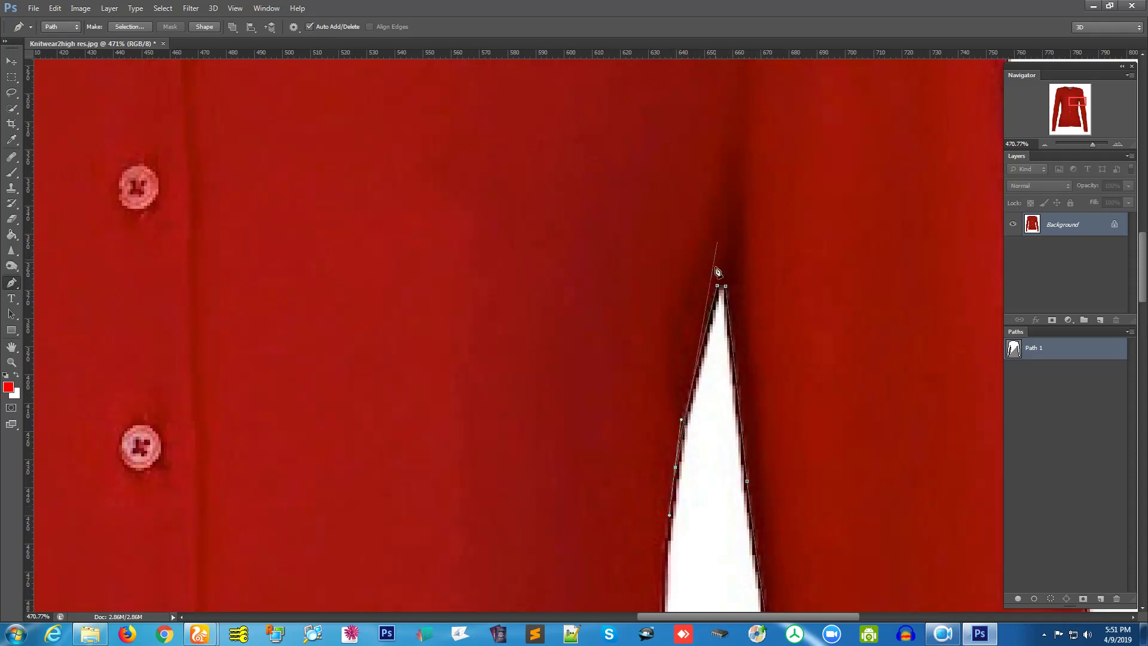
pyautogui.moveTo(679, 390); pyautogui.dragTo(702, 20)
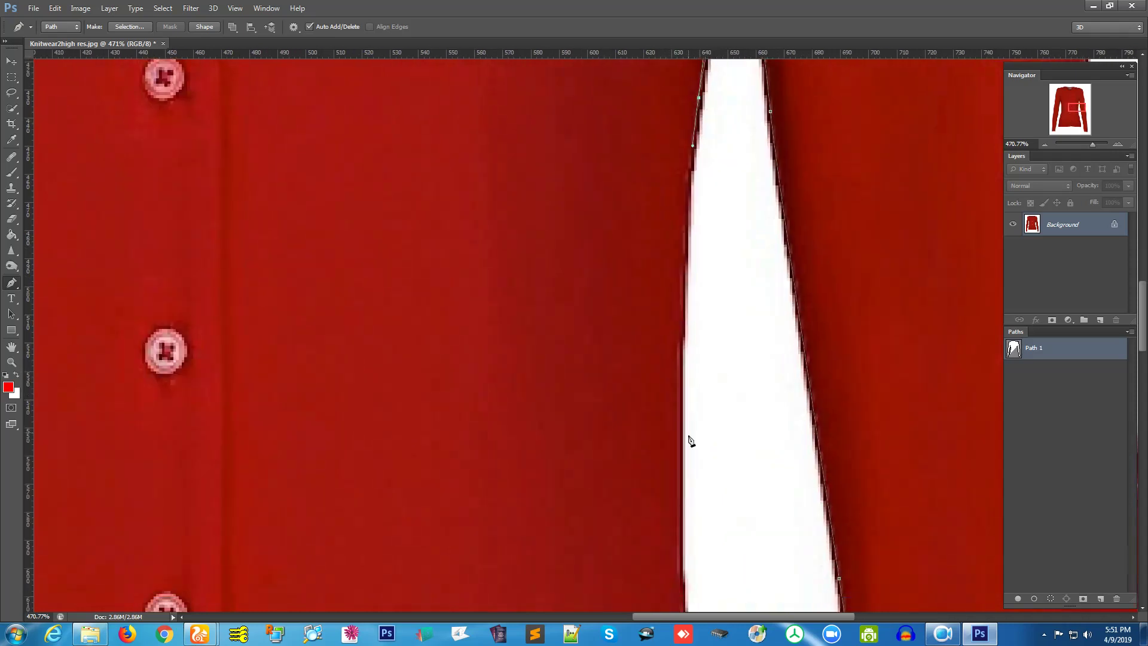
pyautogui.moveTo(679, 495); pyautogui.dragTo(701, 168)
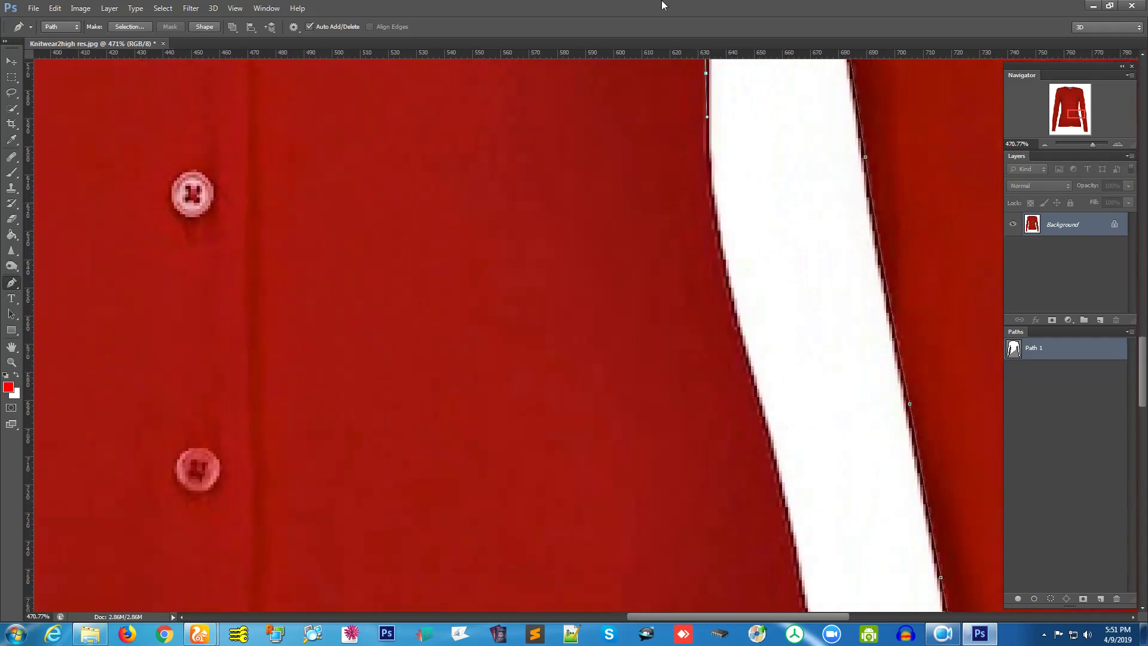
pyautogui.click(723, 283)
pyautogui.click(742, 348)
pyautogui.click(760, 412)
# Step: Continue the path down the body's right side and around the rounded right corner of the hem
pyautogui.moveTo(760, 414); pyautogui.dragTo(721, 179)
pyautogui.moveTo(784, 490); pyautogui.dragTo(722, 25)
pyautogui.click(757, 261)
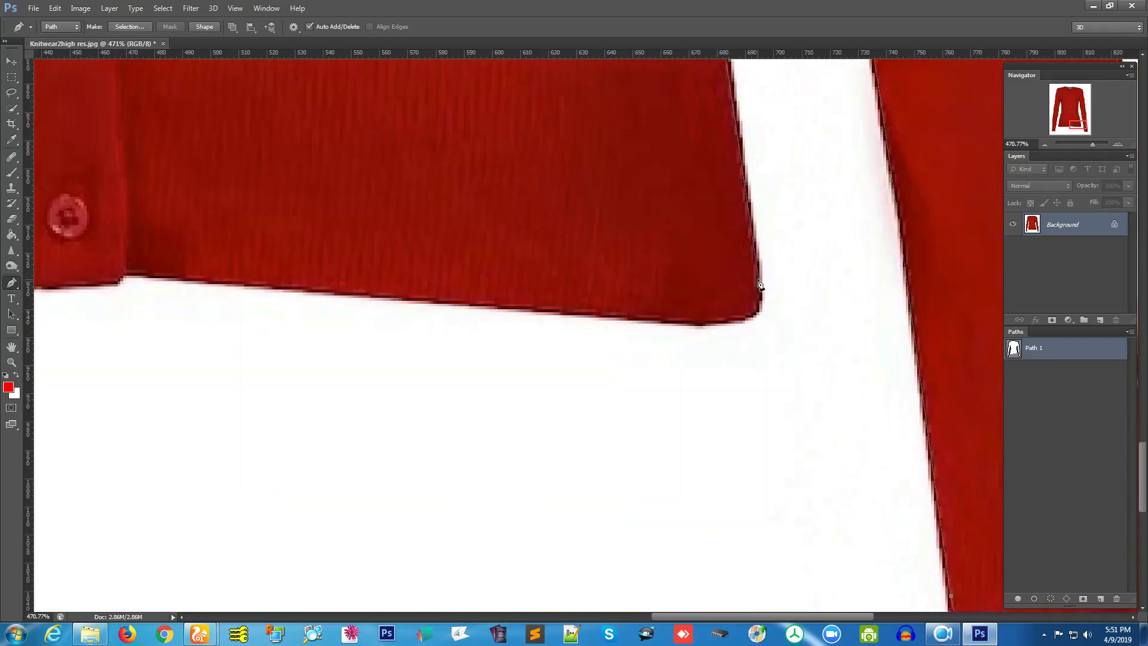
pyautogui.click(758, 282)
pyautogui.moveTo(704, 326); pyautogui.dragTo(689, 322)
# Step: Trace the right half of the hem toward the button placket, undoing a misplaced change along the way
pyautogui.moveTo(651, 294); pyautogui.dragTo(951, 243)
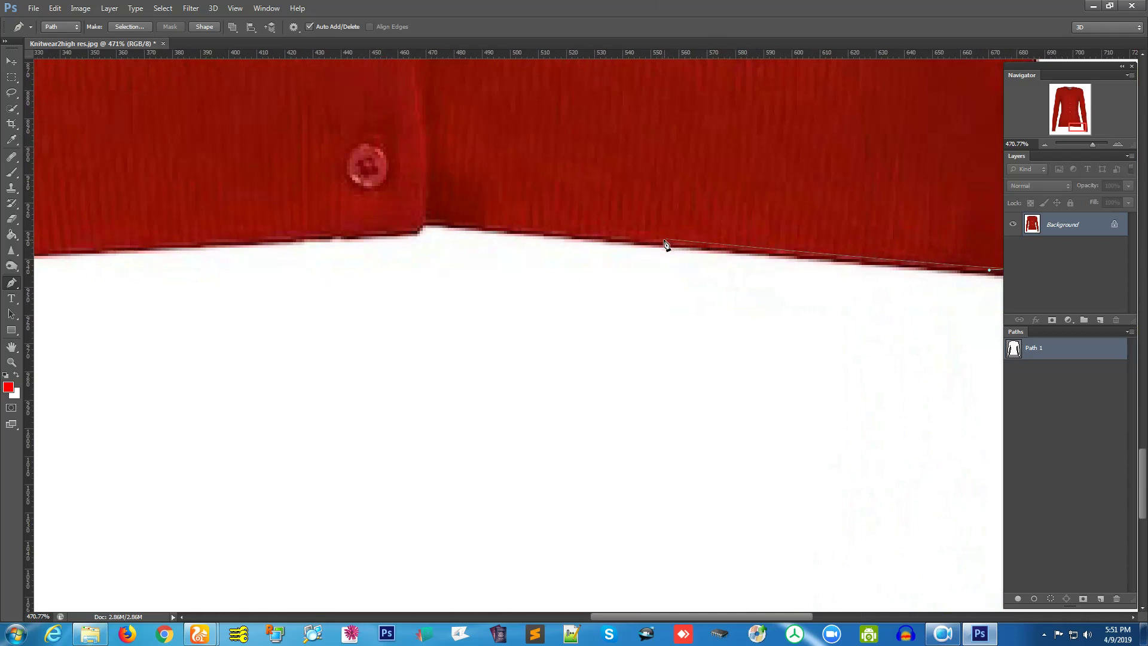
pyautogui.moveTo(648, 239); pyautogui.dragTo(600, 235)
pyautogui.moveTo(574, 232); pyautogui.dragTo(765, 210)
pyautogui.scroll(4, 579, 211)
pyautogui.moveTo(594, 240); pyautogui.dragTo(637, 230)
pyautogui.hotkey('ctrl', 'z')
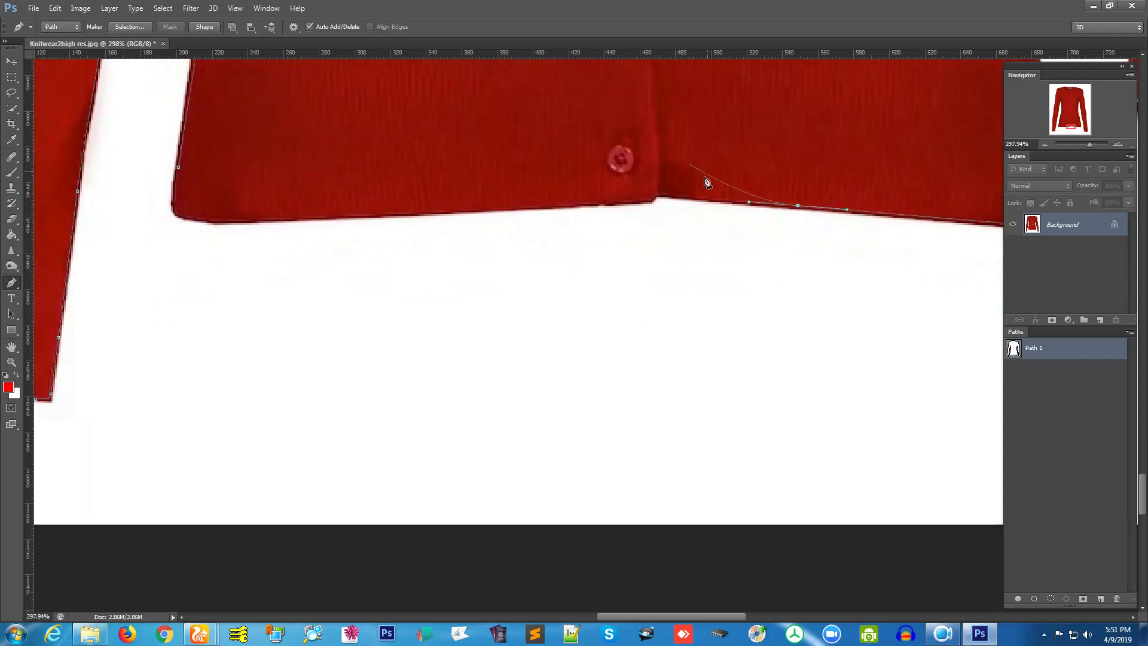
pyautogui.moveTo(704, 177); pyautogui.dragTo(676, 269)
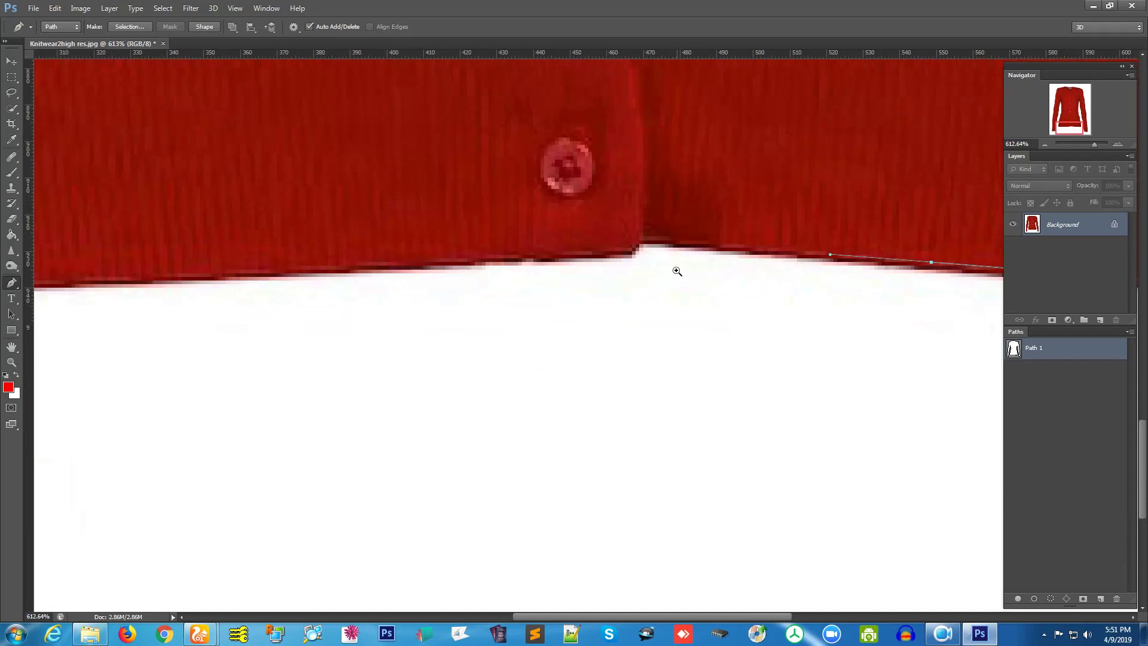
# Step: Trace the small step in the hem at the button placket and continue along the hem's left half
pyautogui.click(635, 246)
pyautogui.moveTo(576, 257); pyautogui.dragTo(699, 214)
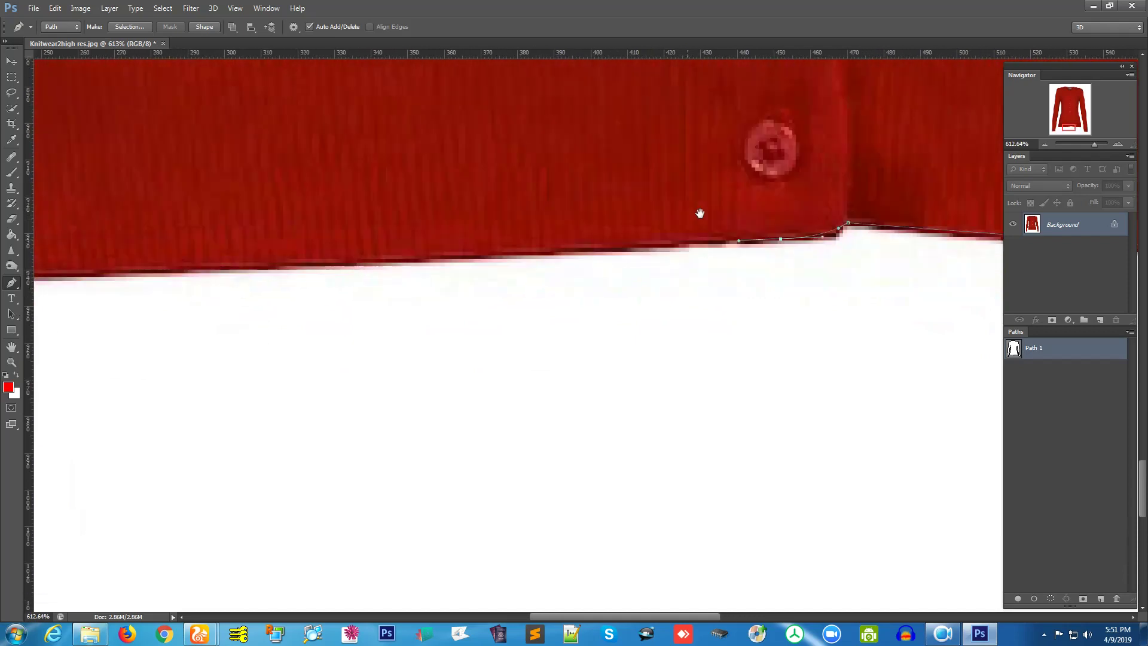
pyautogui.click(538, 254)
pyautogui.click(453, 256)
pyautogui.click(368, 260)
pyautogui.moveTo(569, 241); pyautogui.dragTo(961, 245)
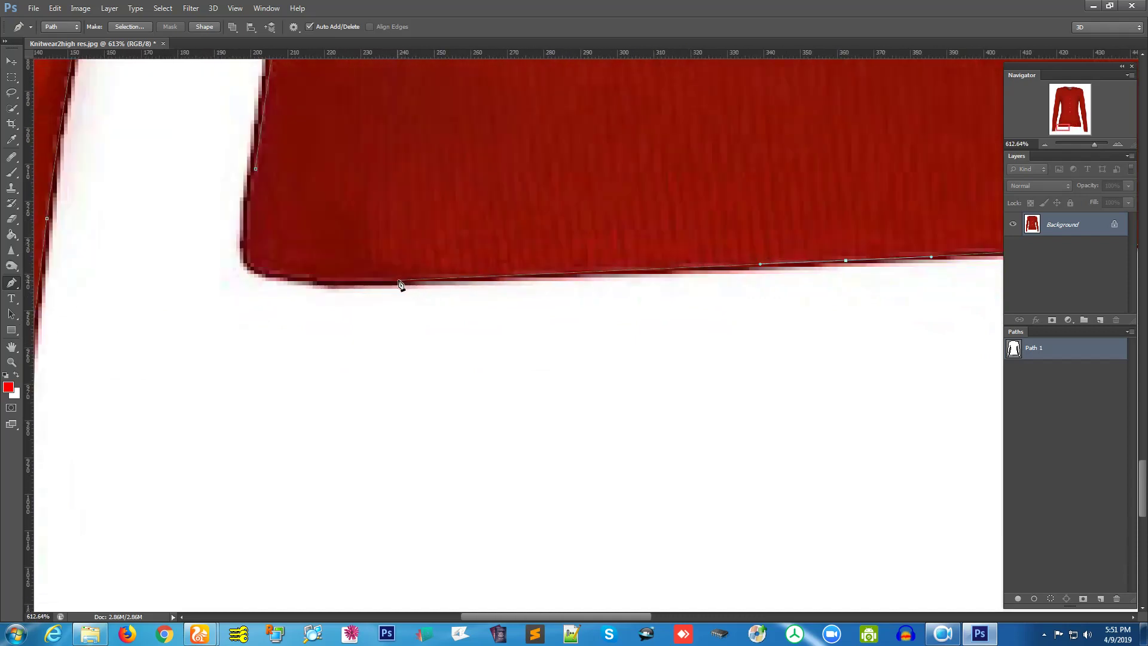
# Step: Curve the path around the hem's left corner and close it at the starting anchor on the body's left side
pyautogui.moveTo(392, 279); pyautogui.dragTo(591, 286)
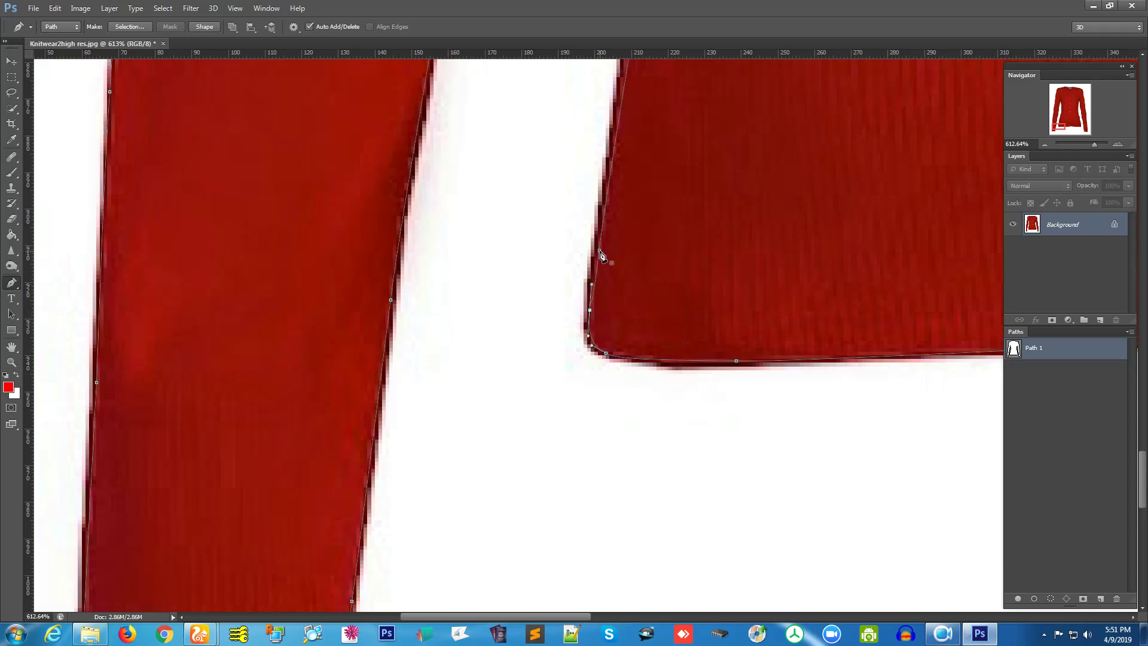
pyautogui.click(600, 251)
pyautogui.moveTo(720, 160); pyautogui.dragTo(643, 232)
pyautogui.moveTo(777, 188); pyautogui.dragTo(492, 472)
pyautogui.moveTo(694, 284); pyautogui.dragTo(663, 322)
pyautogui.scroll(-3, 663, 322)
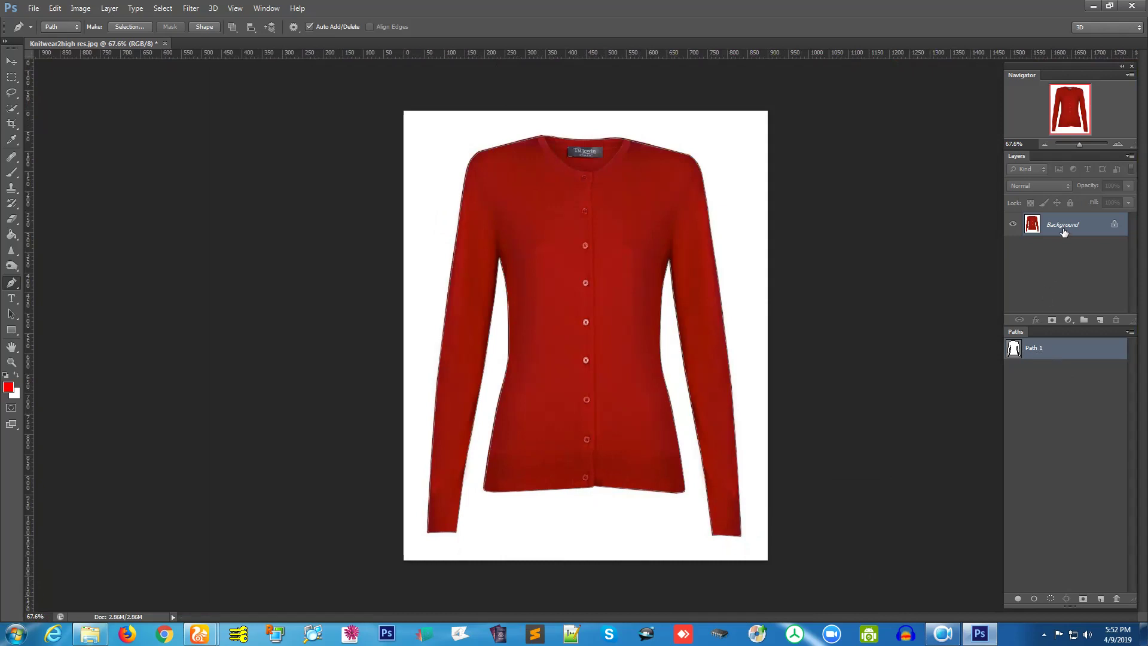
# Step: Duplicate the Background layer and make the Background copy layer active
pyautogui.moveTo(1067, 230); pyautogui.dragTo(1100, 319)
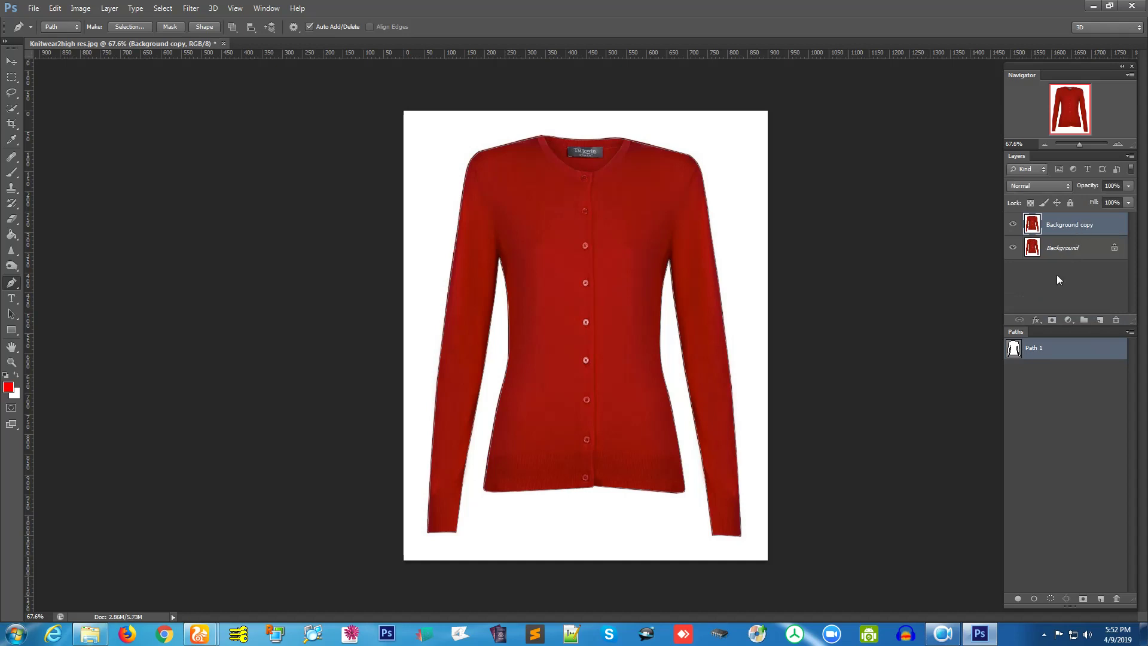
pyautogui.click(1061, 249)
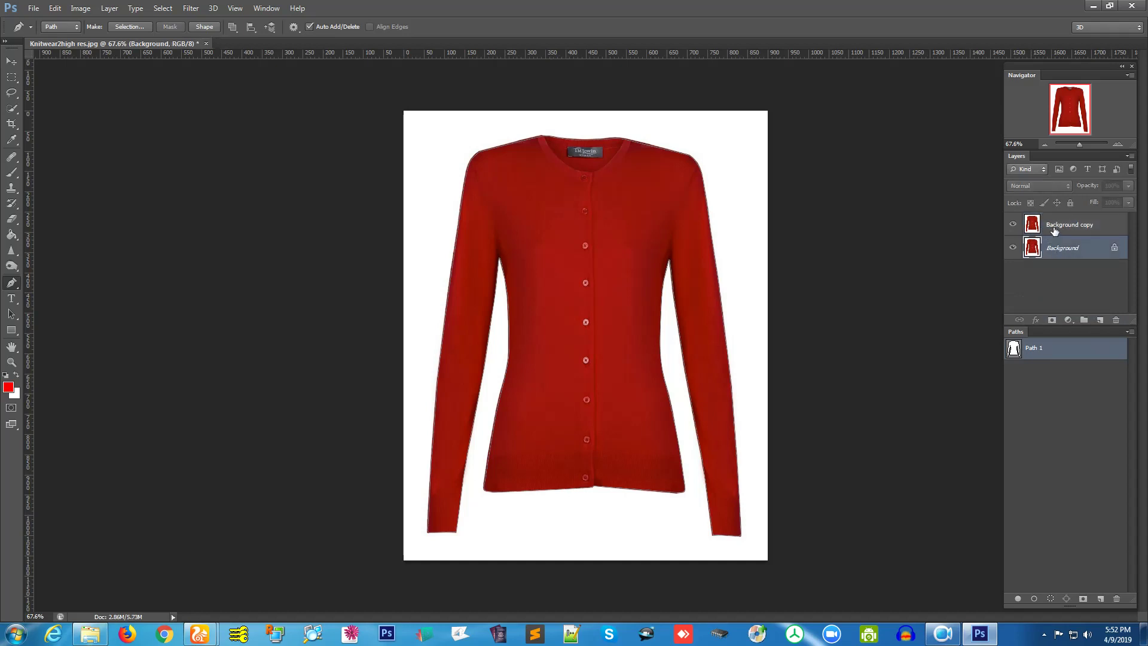
pyautogui.click(1054, 231)
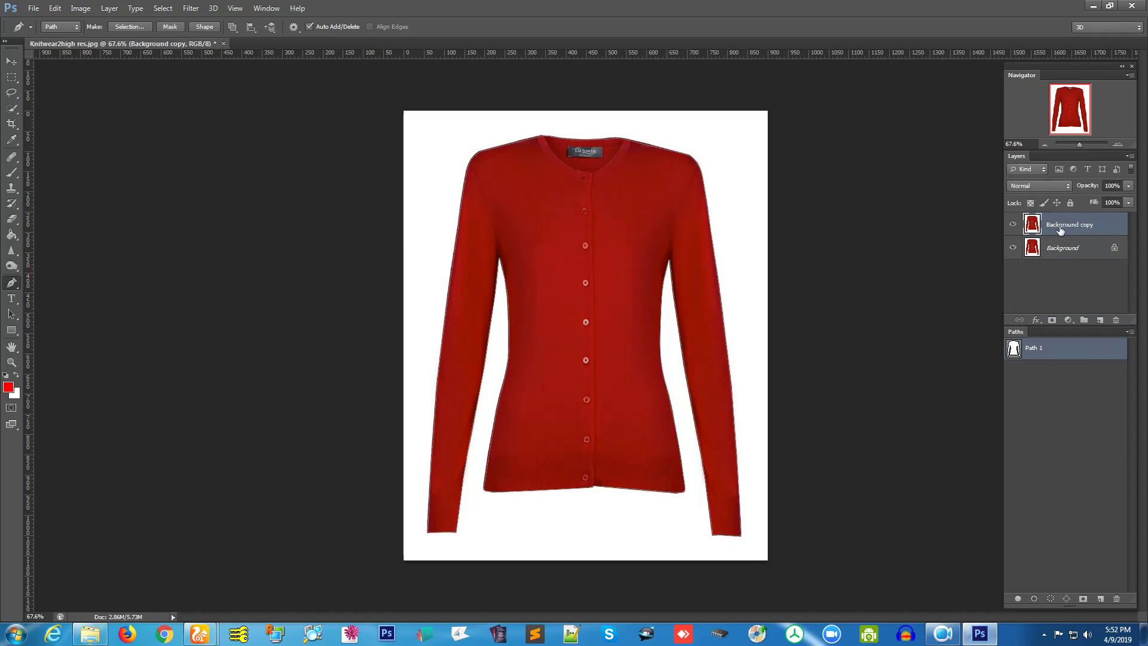
# Step: Mask the Background copy layer with a selection loaded from Path 1, and hide the Background layer
pyautogui.keyDown('ctrl'); pyautogui.click(1015, 353); pyautogui.keyUp('ctrl')
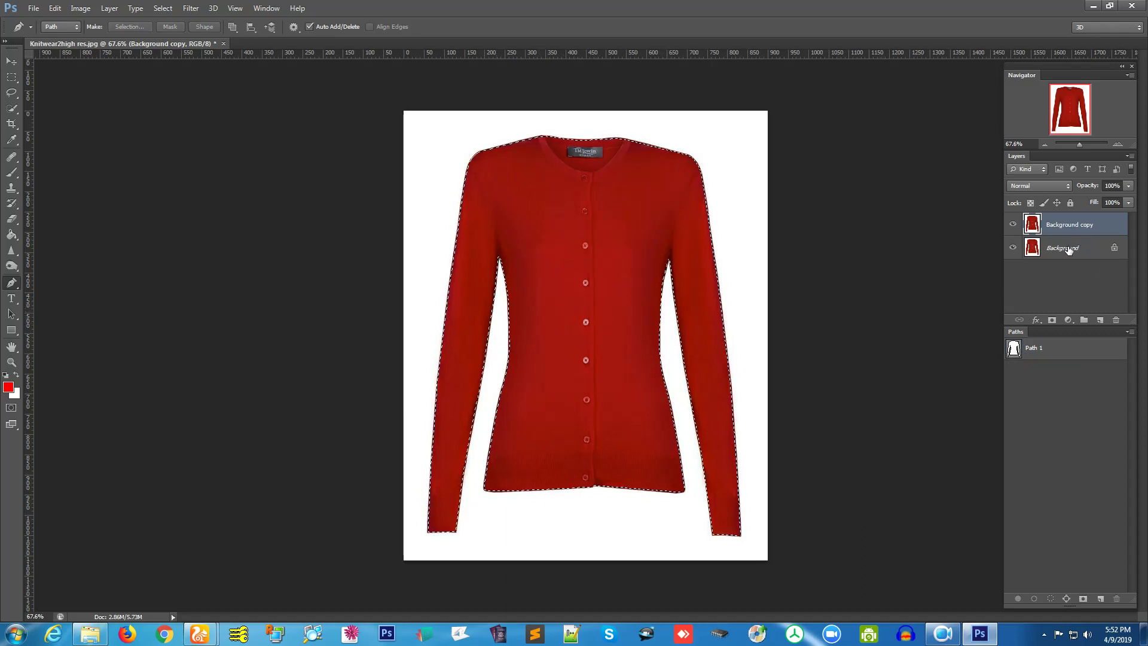
pyautogui.click(1057, 321)
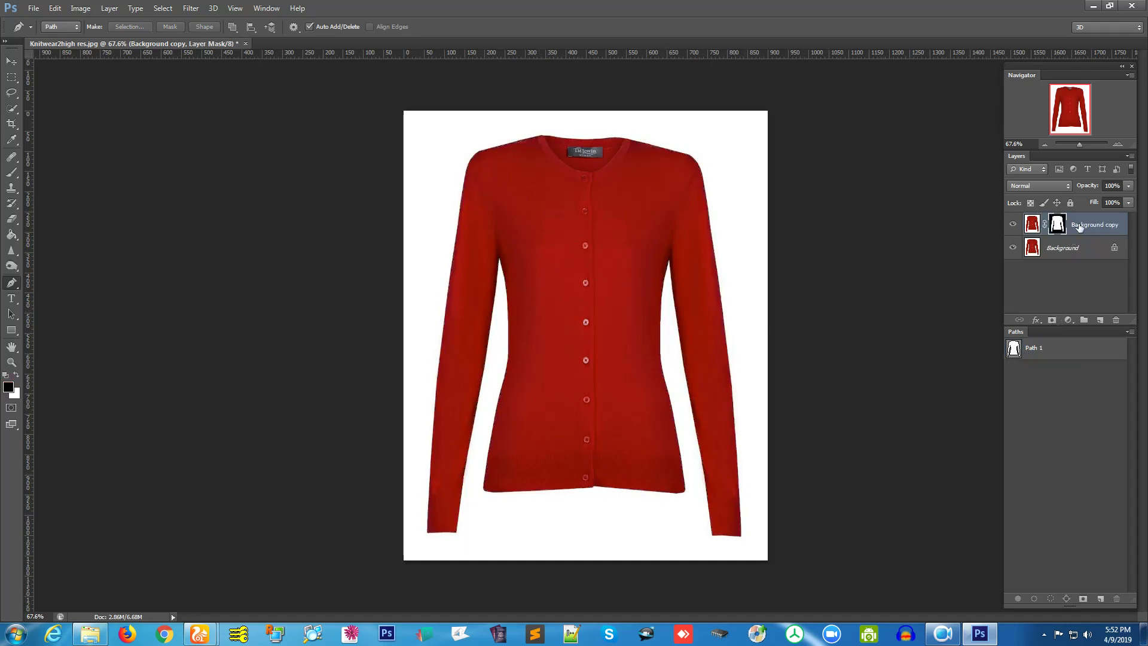
pyautogui.click(1012, 247)
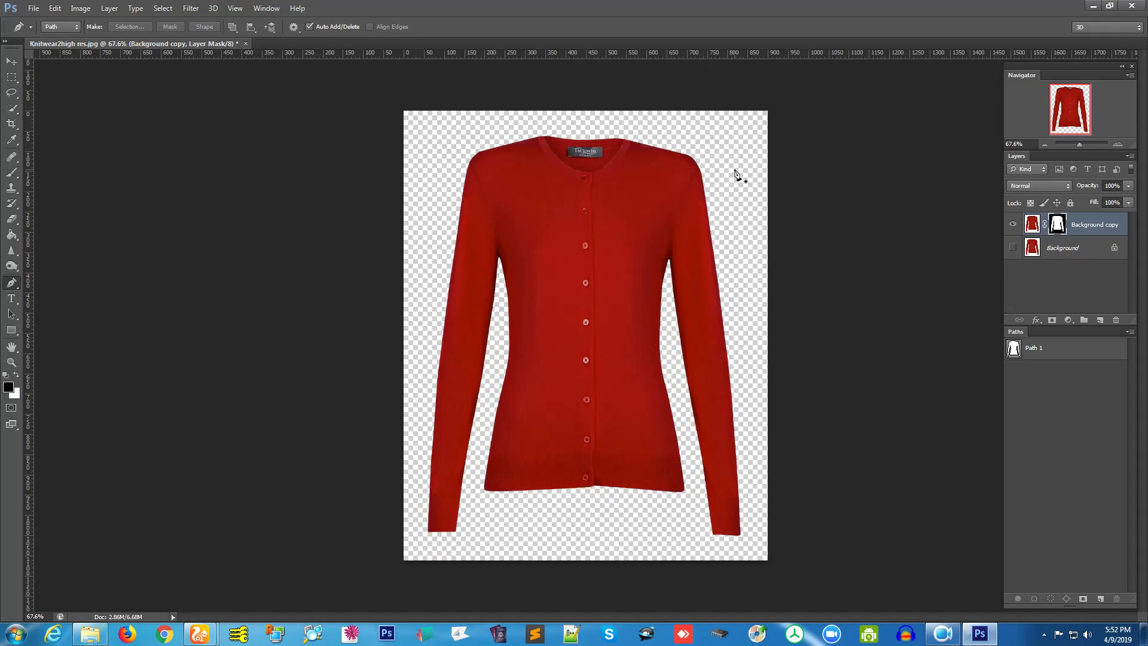
# Step: Add a Solid Color fill layer directly above the Background layer, using dark green 076316 behind the cut-out cardigan
pyautogui.click(1075, 253)
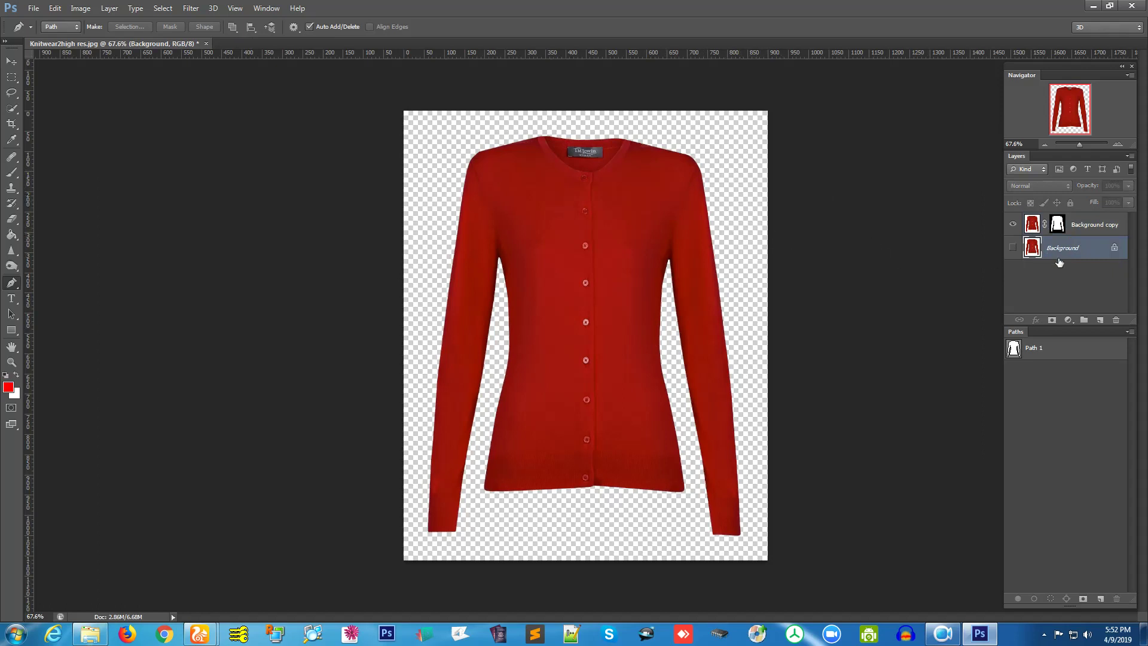
pyautogui.click(1068, 320)
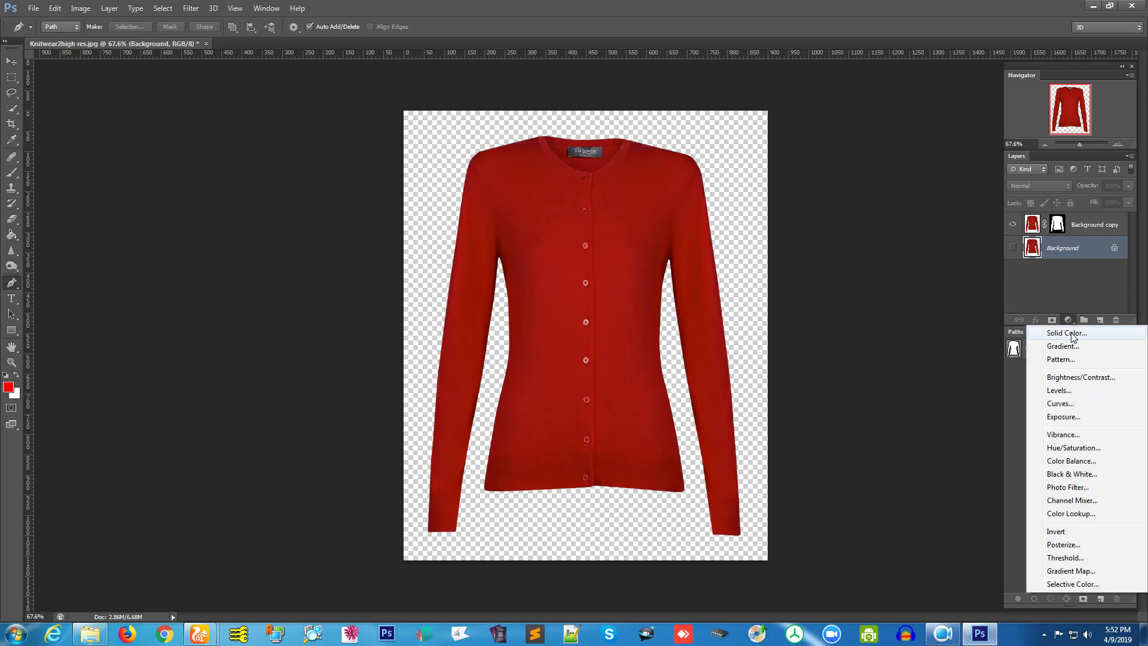
pyautogui.click(1073, 336)
pyautogui.click(172, 257)
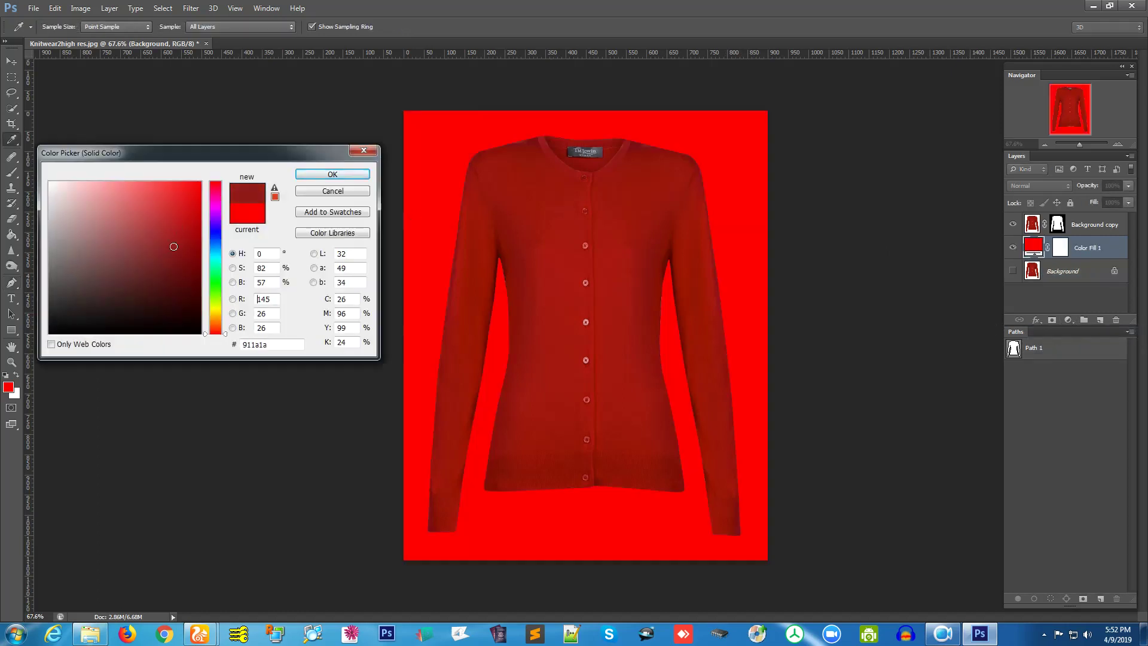
pyautogui.click(214, 278)
pyautogui.click(179, 264)
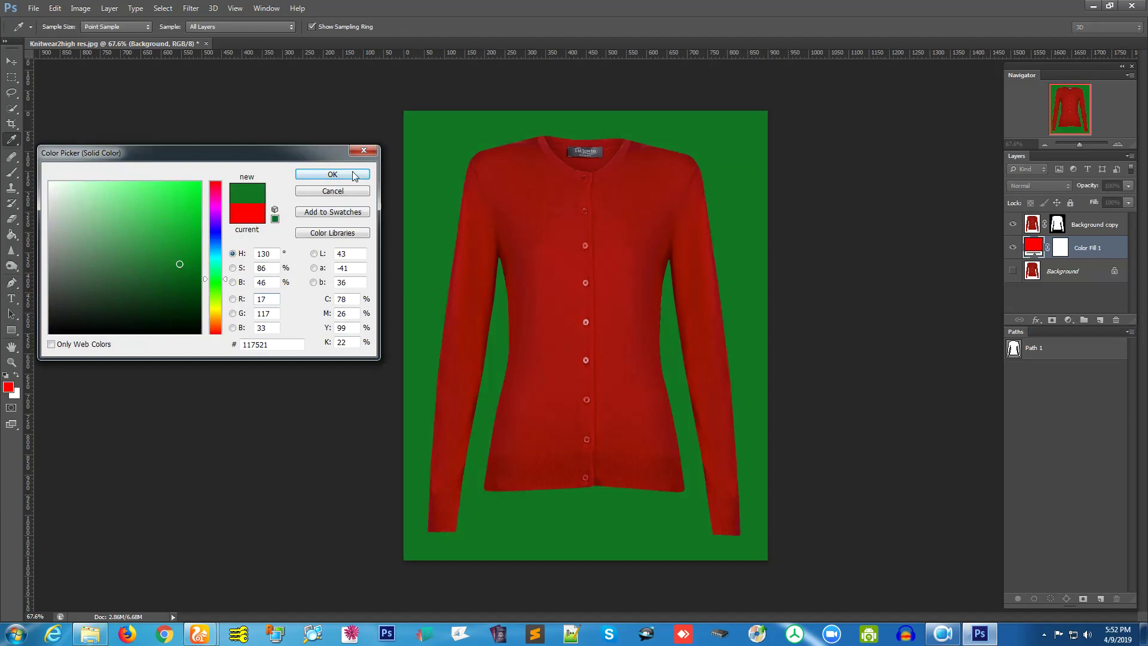
pyautogui.click(131, 210)
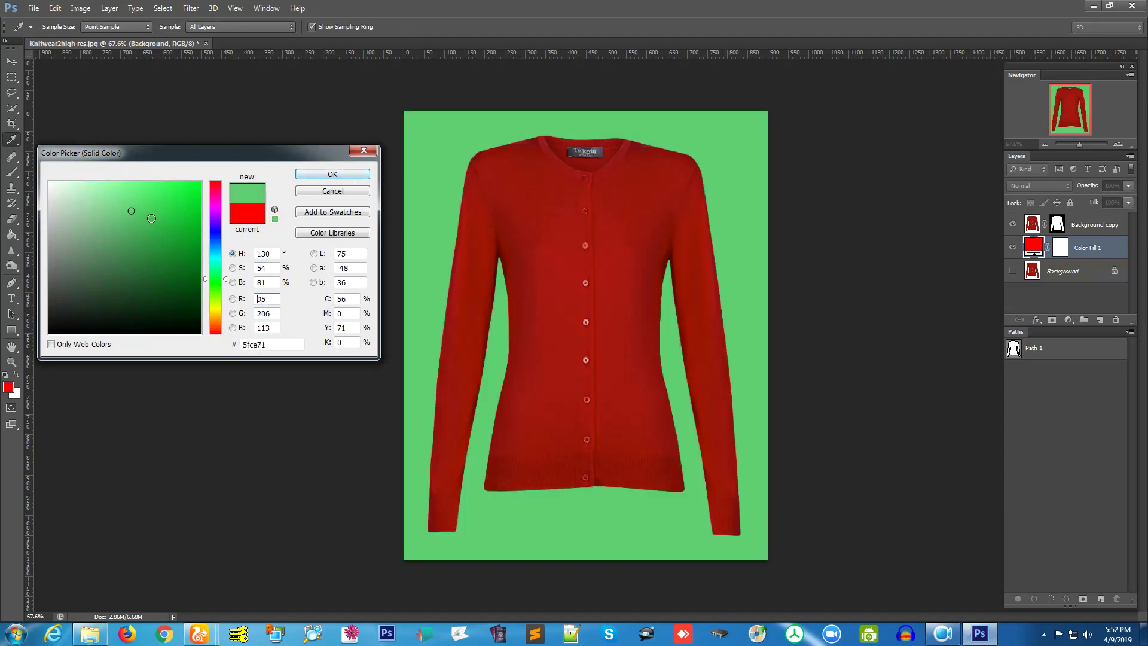
pyautogui.click(191, 275)
pyautogui.click(333, 174)
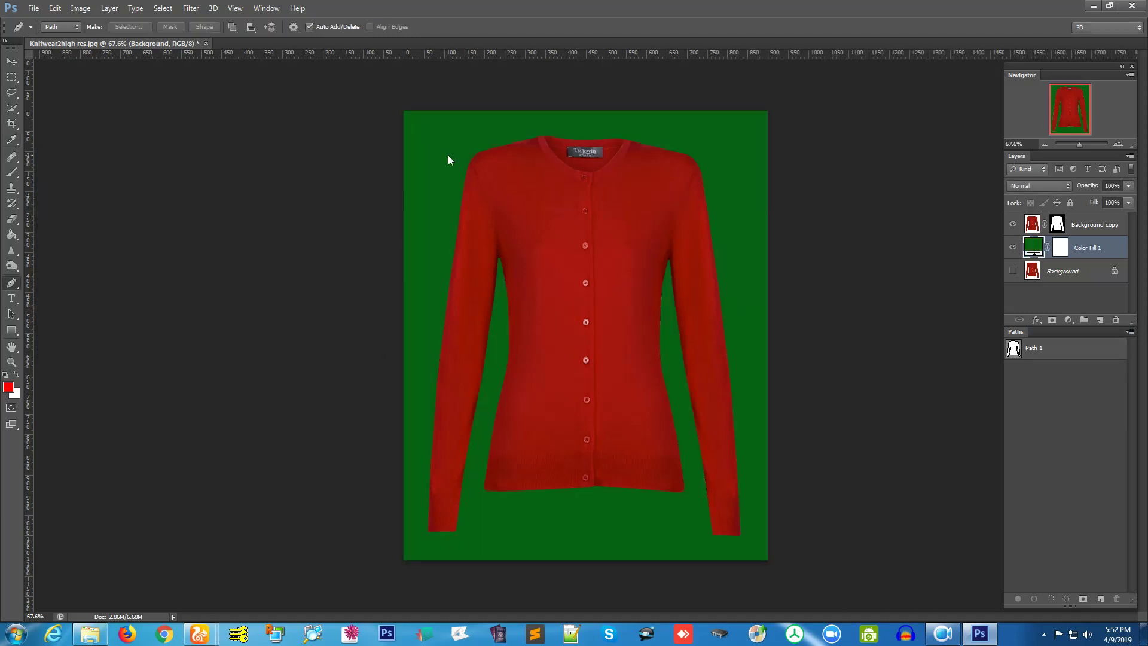
# Step: Check the hex code of the green fill layer's color and keep the color as it is
pyautogui.doubleClick(1036, 248)
pyautogui.click(275, 344)
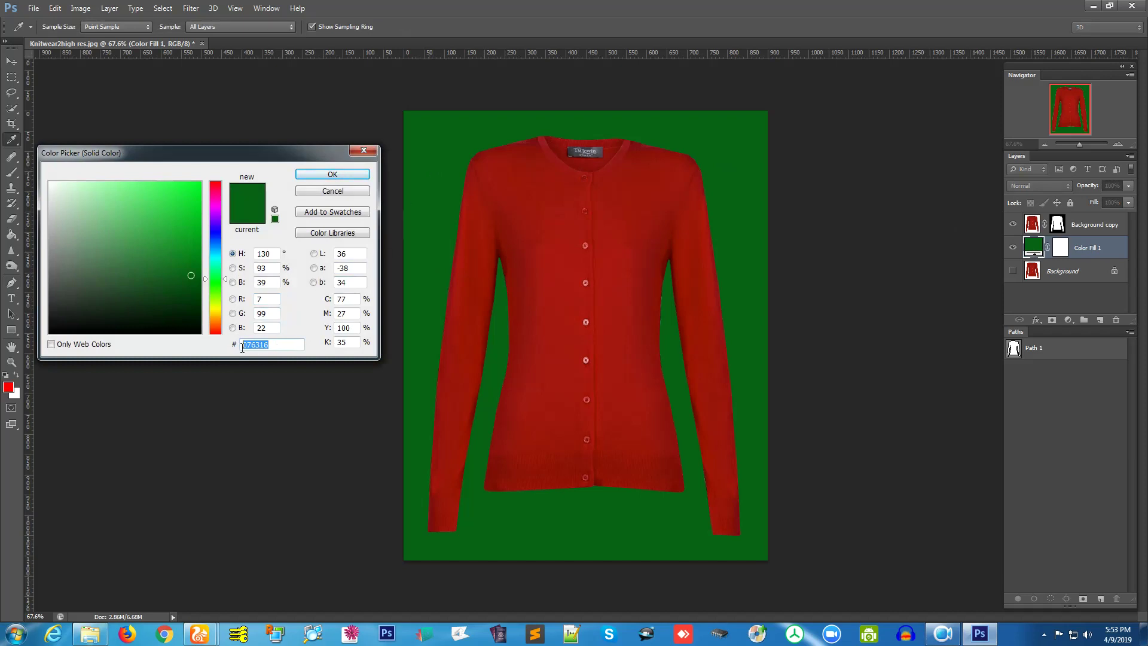
pyautogui.click(333, 174)
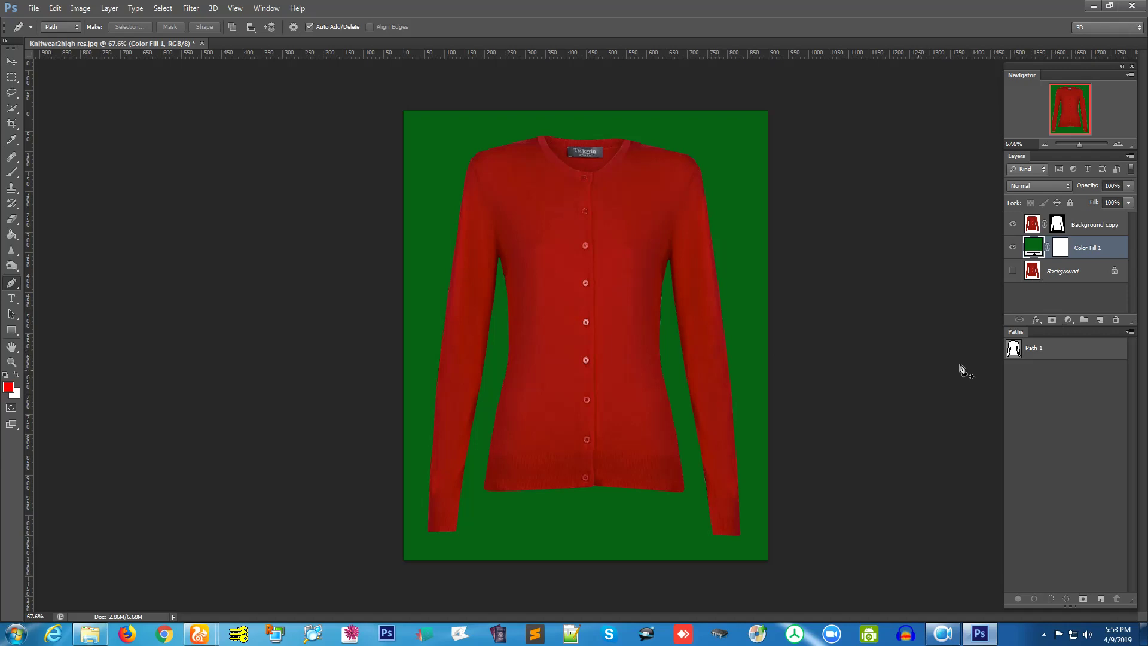
# Step: Inspect the cardigan's cut-out edges along the left sleeve, body side and hem against the green background
pyautogui.moveTo(495, 412); pyautogui.dragTo(576, 485)
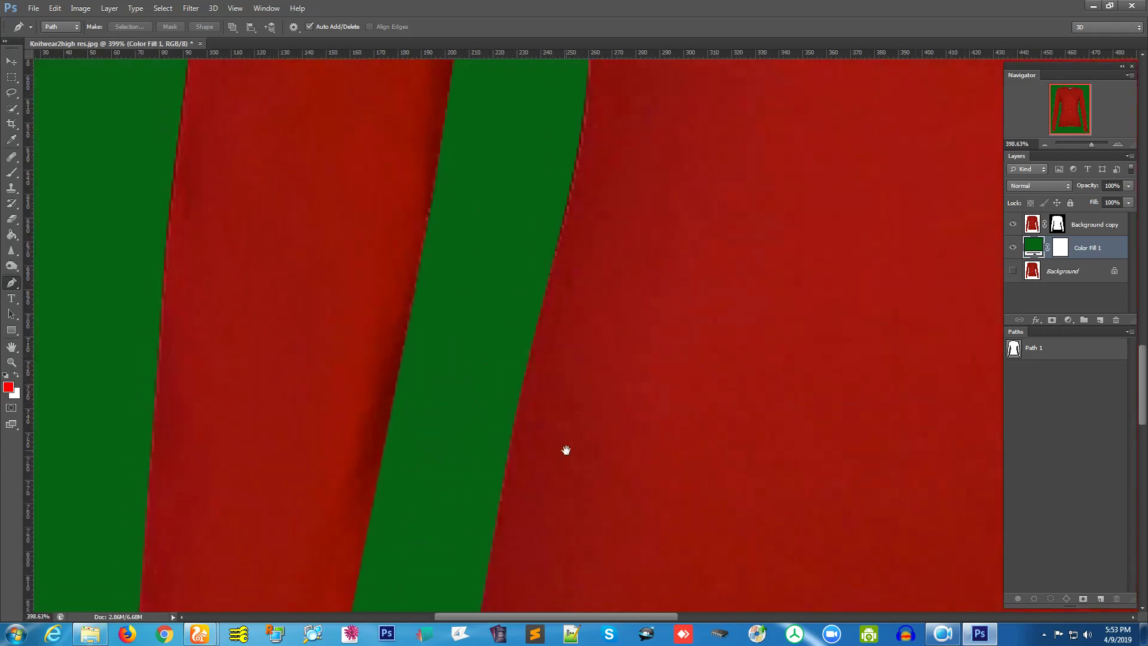
pyautogui.scroll(-2, 593, 200)
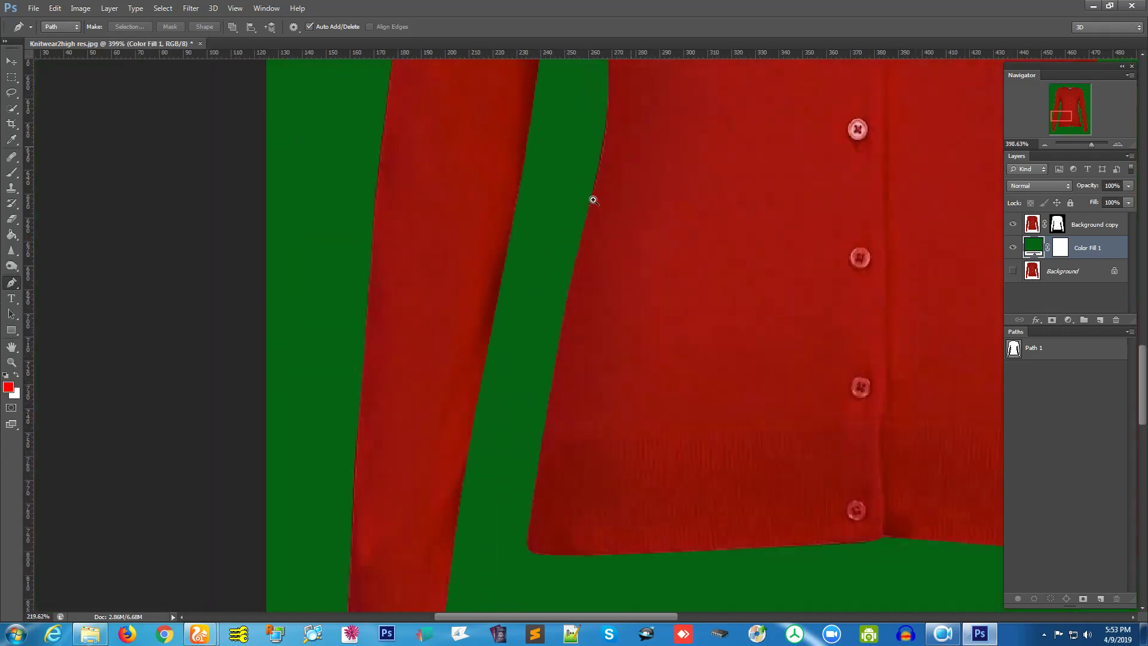